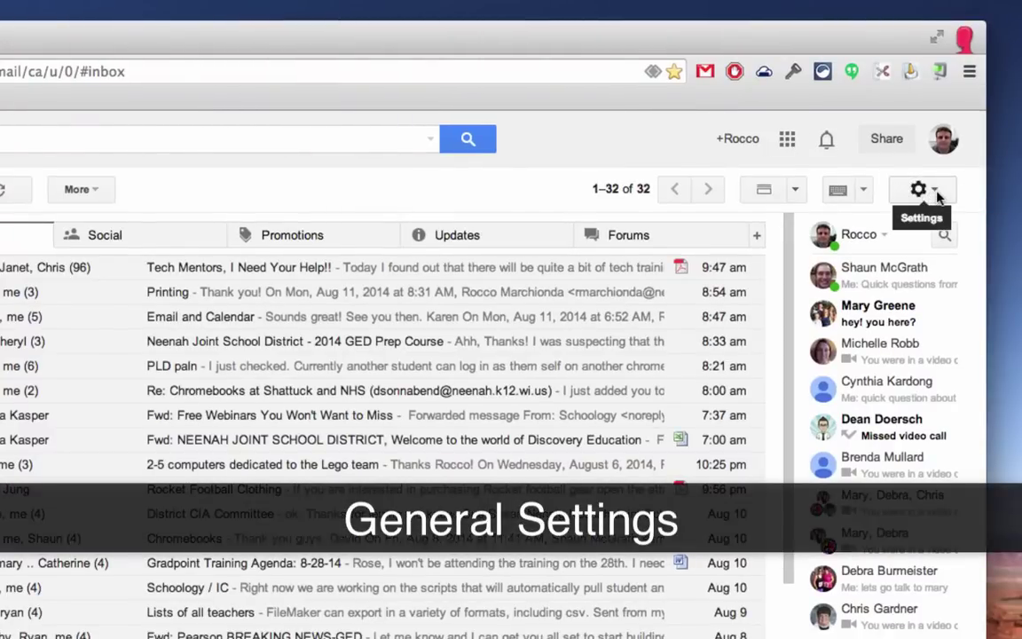
Step: Open the General settings tab from the gear menu and begin scrolling through its options
{"action": "left_click", "coordinate": [938, 197]}
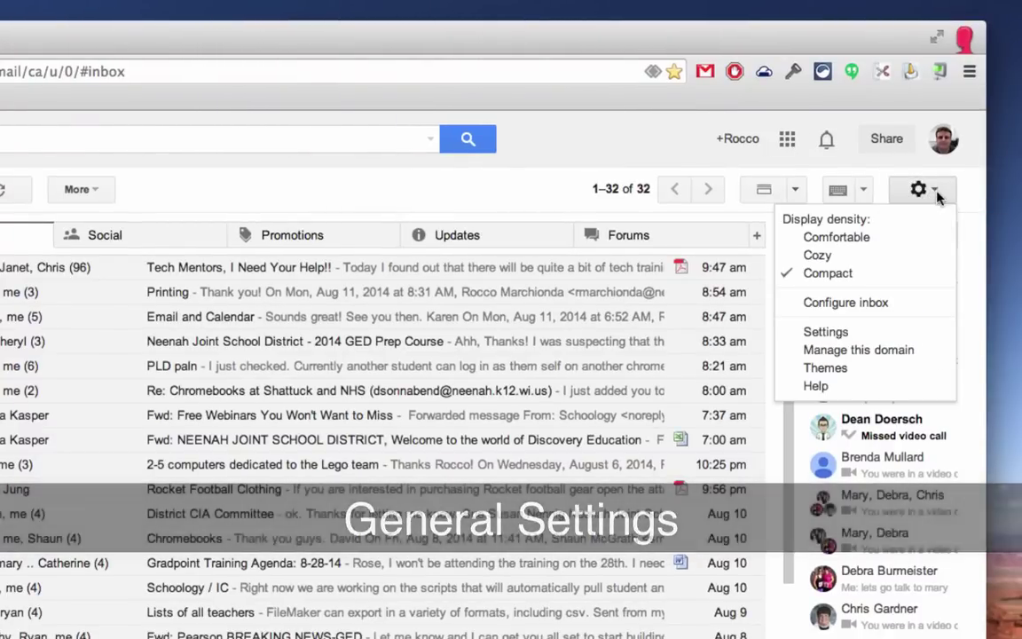
{"action": "left_click", "coordinate": [834, 340]}
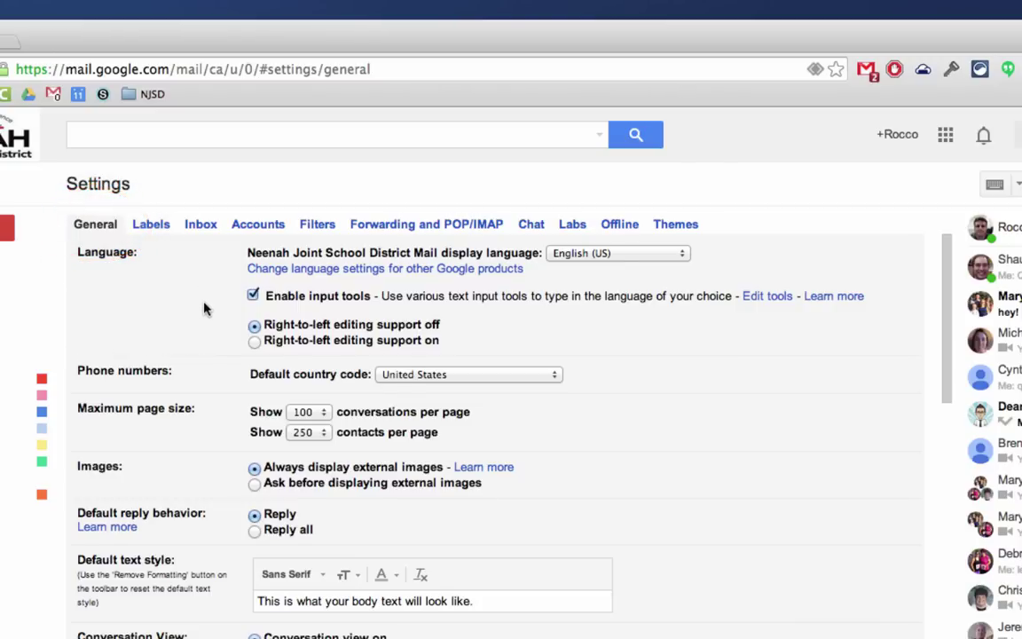
{"action": "scroll", "coordinate": [204, 297], "scroll_direction": "down", "scroll_amount": 2}
{"action": "scroll", "coordinate": [204, 307], "scroll_direction": "down", "scroll_amount": 2}
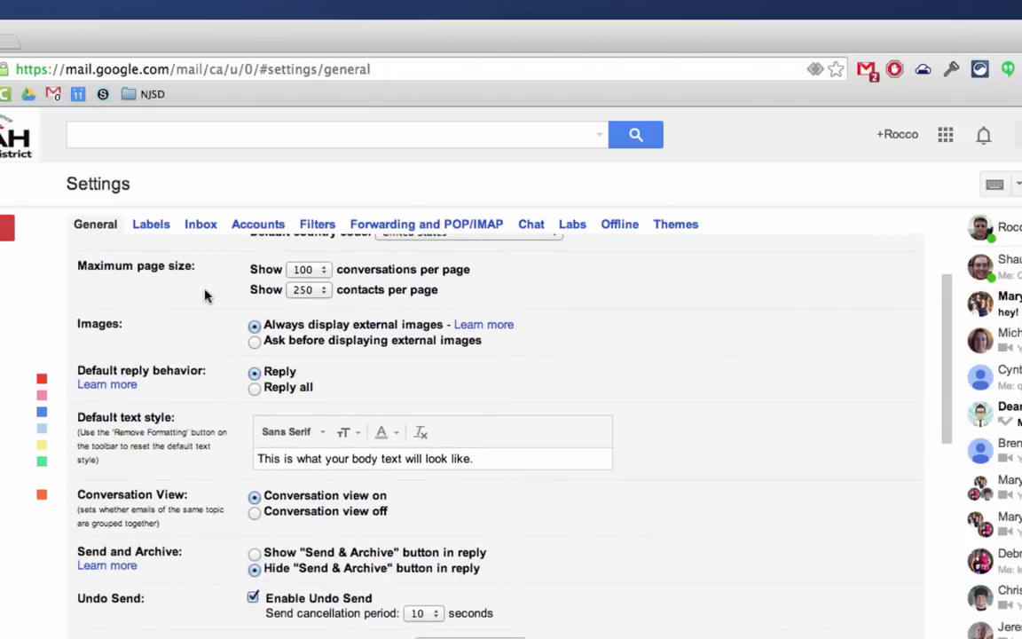
Step: Scroll down to the signature section and select the whole signature text
{"action": "scroll", "coordinate": [204, 297], "scroll_direction": "down", "scroll_amount": 2}
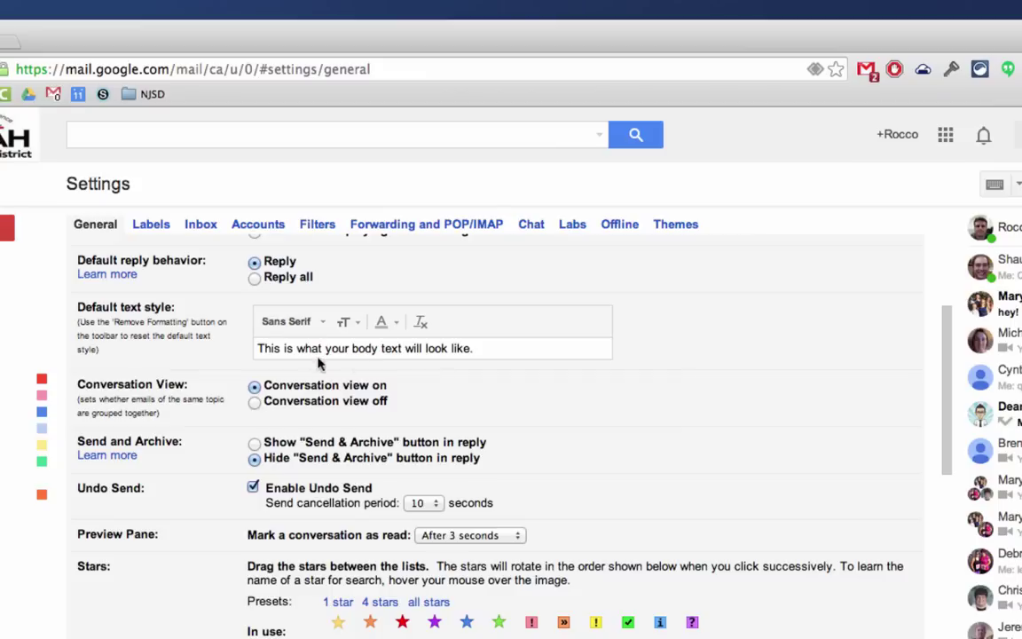
{"action": "scroll", "coordinate": [448, 363], "scroll_direction": "down", "scroll_amount": 3}
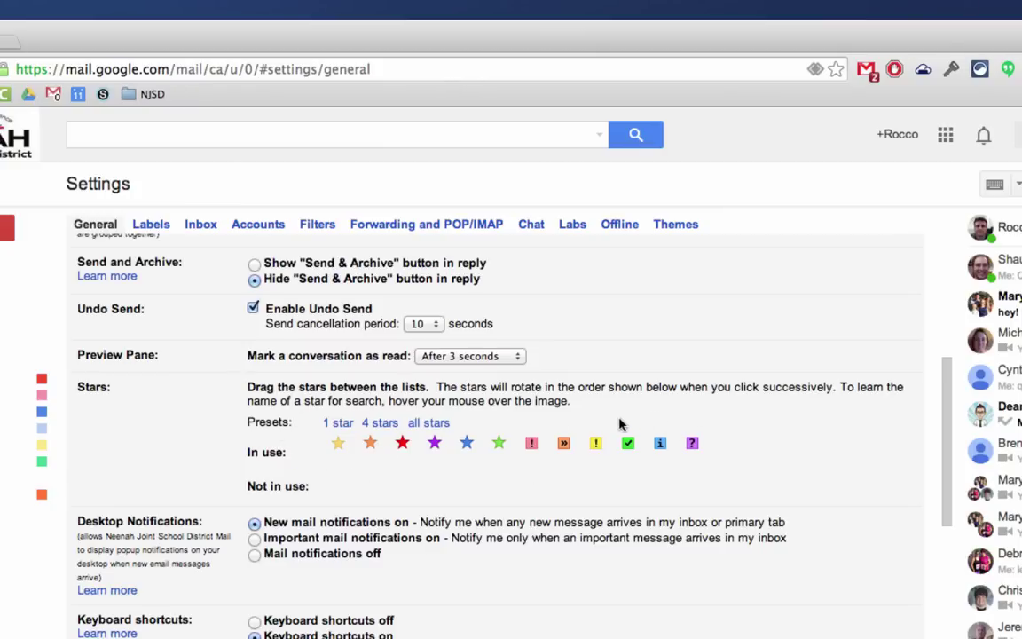
{"action": "scroll", "coordinate": [390, 527], "scroll_direction": "down", "scroll_amount": 3}
{"action": "scroll", "coordinate": [383, 532], "scroll_direction": "down", "scroll_amount": 5}
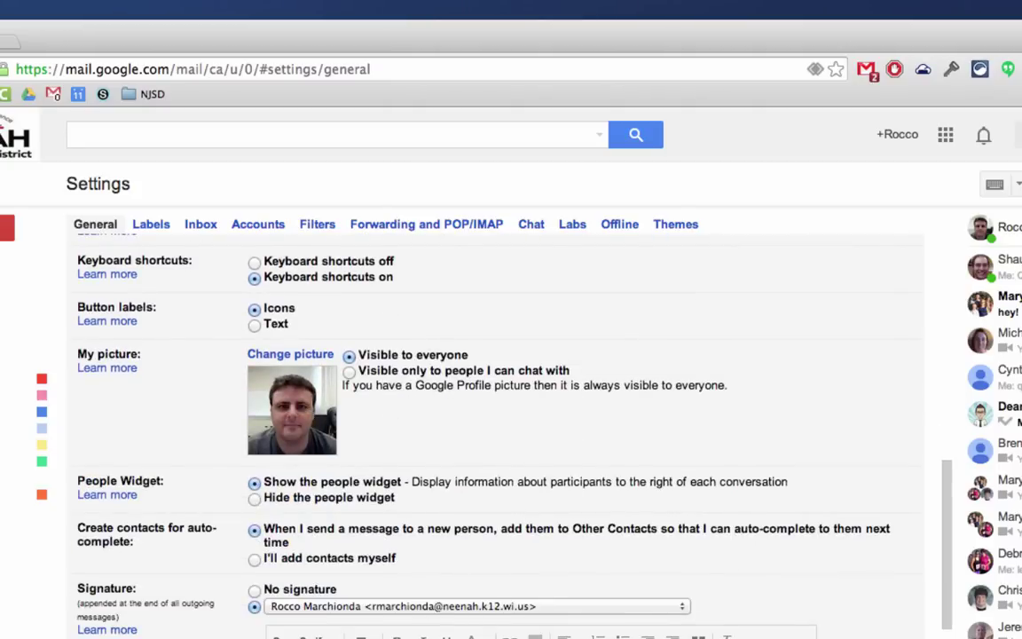
{"action": "scroll", "coordinate": [417, 568], "scroll_direction": "down", "scroll_amount": 2}
{"action": "left_click_drag", "start_coordinate": [532, 637], "coordinate": [248, 584]}
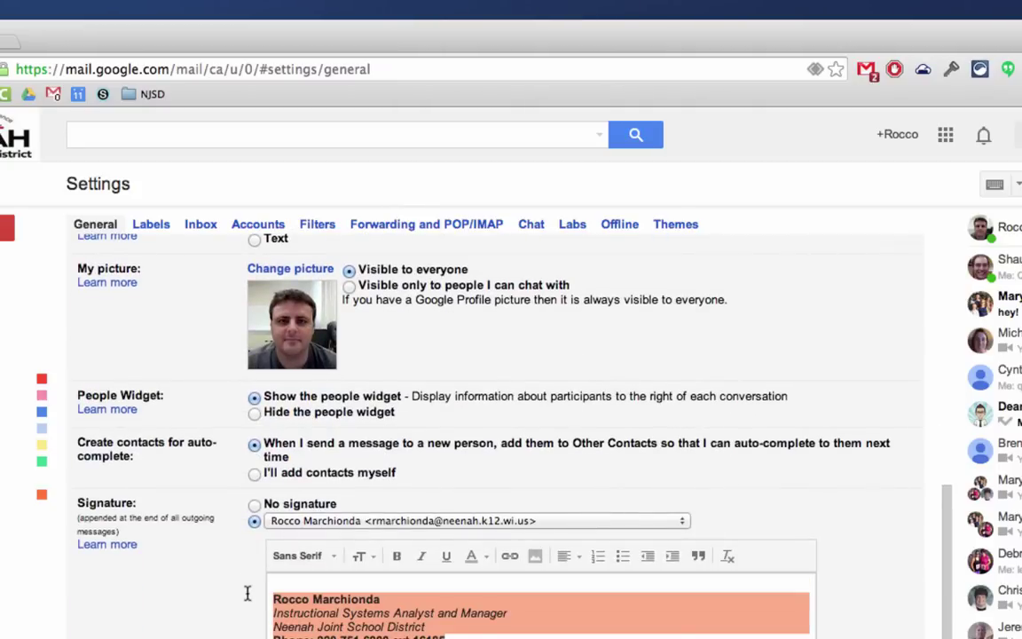
{"action": "scroll", "coordinate": [244, 601], "scroll_direction": "down", "scroll_amount": 12}
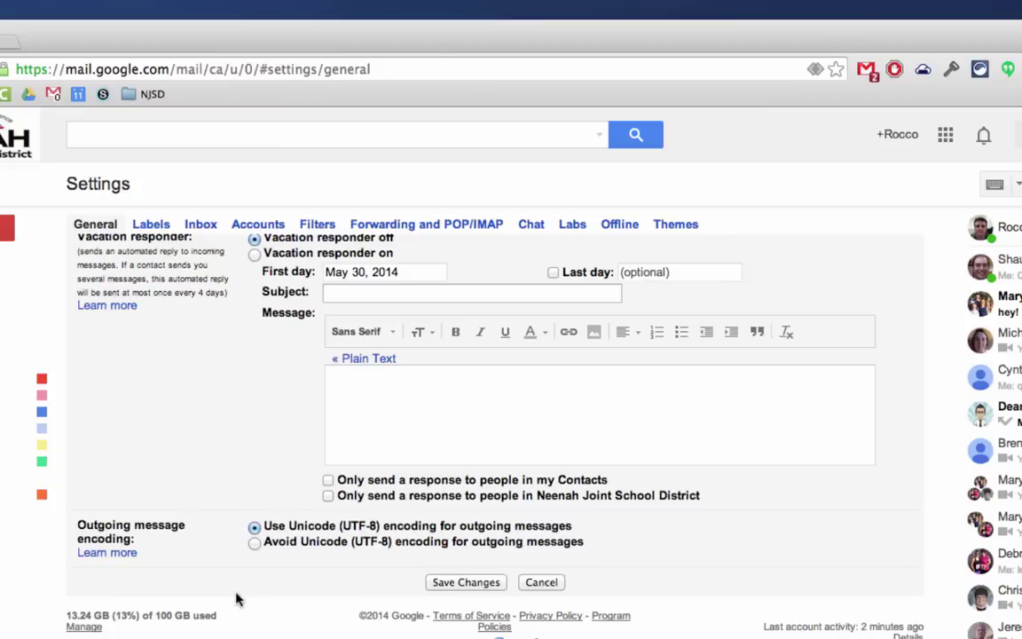
{"action": "scroll", "coordinate": [240, 600], "scroll_direction": "up", "scroll_amount": 20}
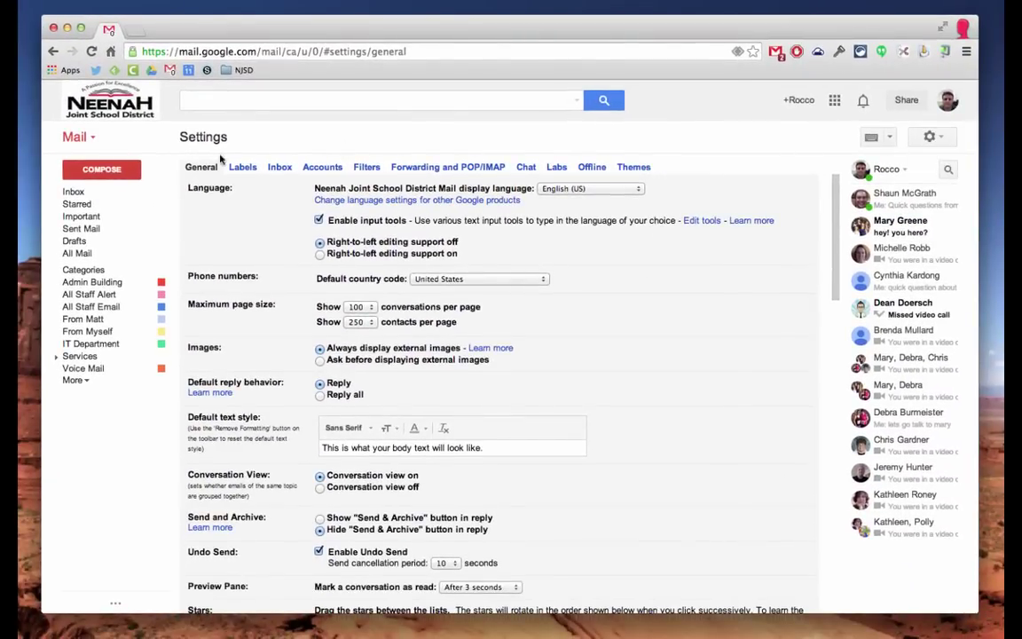
Step: Return to the Inbox, confirming that the unsaved settings changes are discarded
{"action": "left_click", "coordinate": [75, 193]}
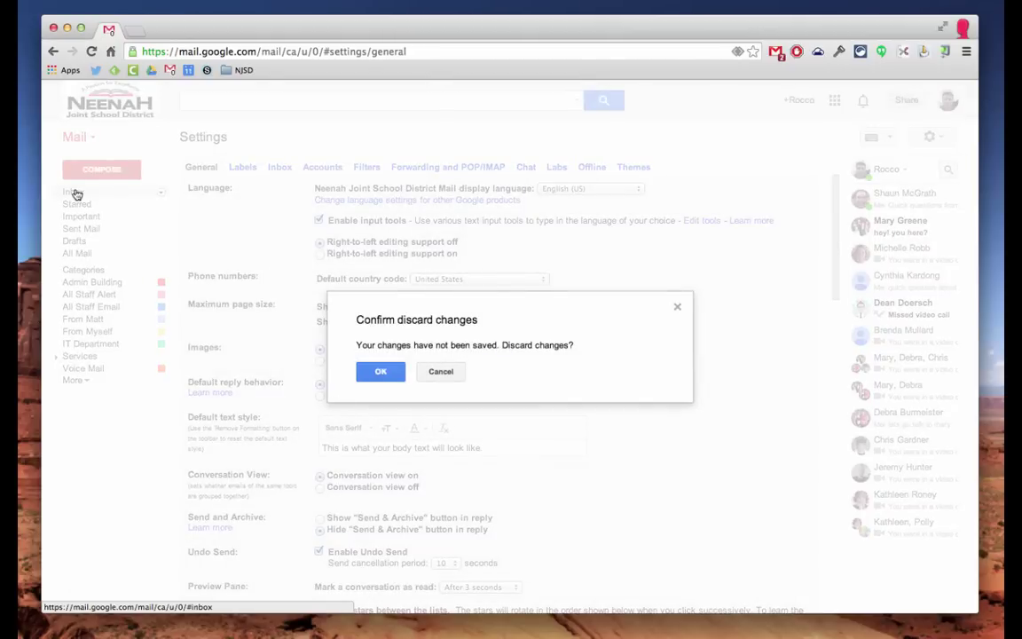
{"action": "left_click", "coordinate": [381, 372]}
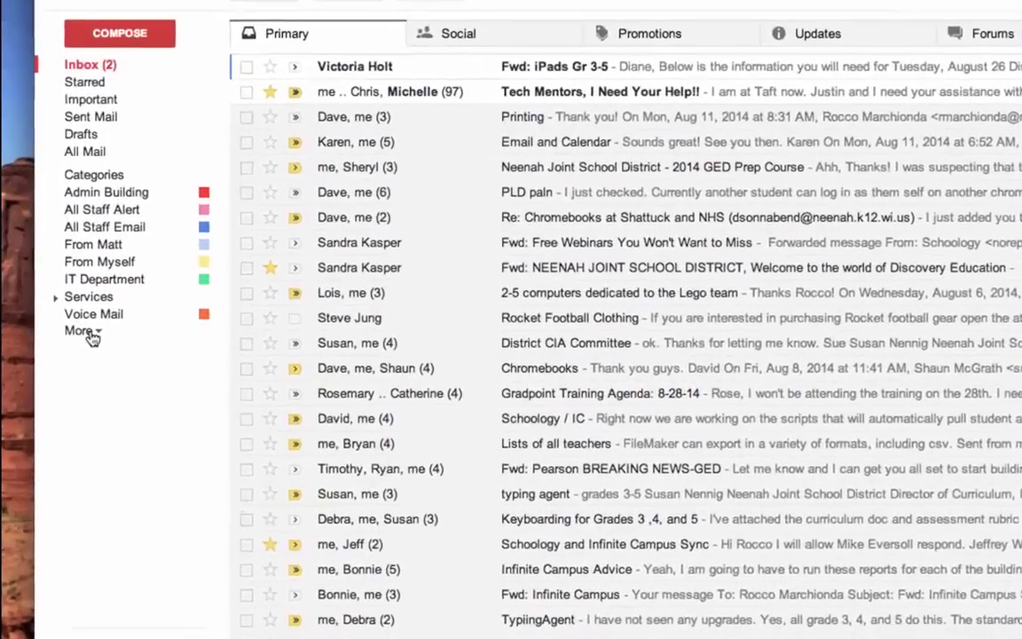
Step: Create a new label named 'NHS News' from the sidebar's expanded label list
{"action": "left_click", "coordinate": [76, 381]}
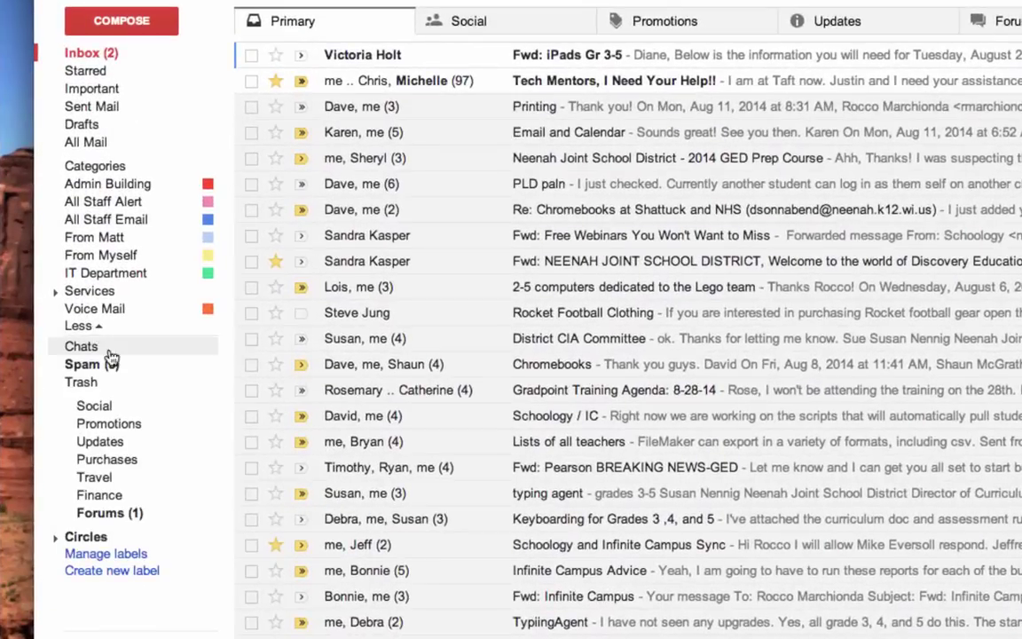
{"action": "left_click", "coordinate": [114, 573]}
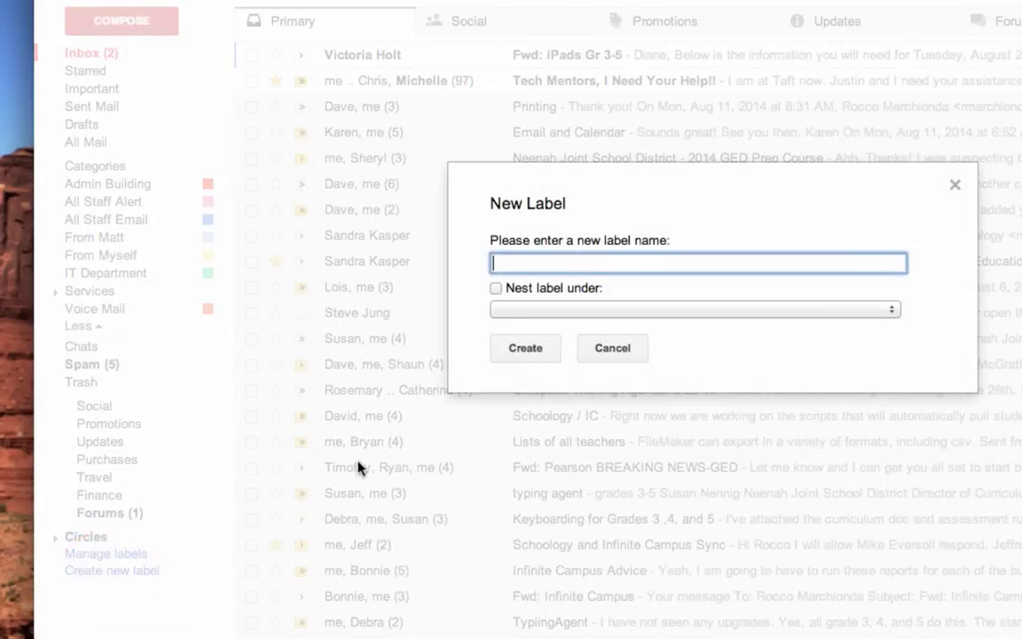
{"action": "type", "text": "HS News"}
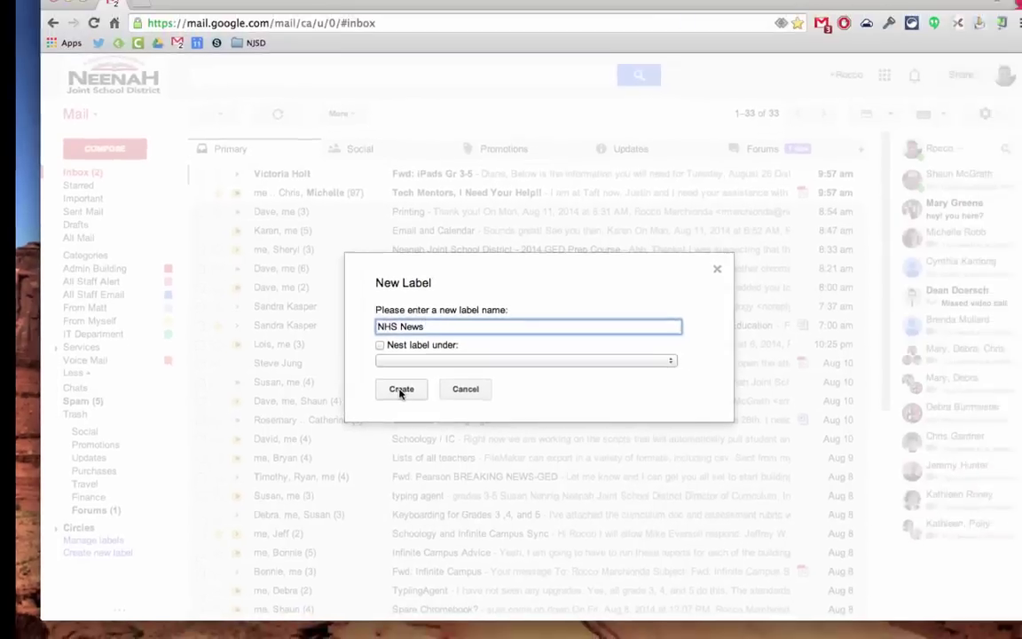
{"action": "left_click", "coordinate": [517, 349]}
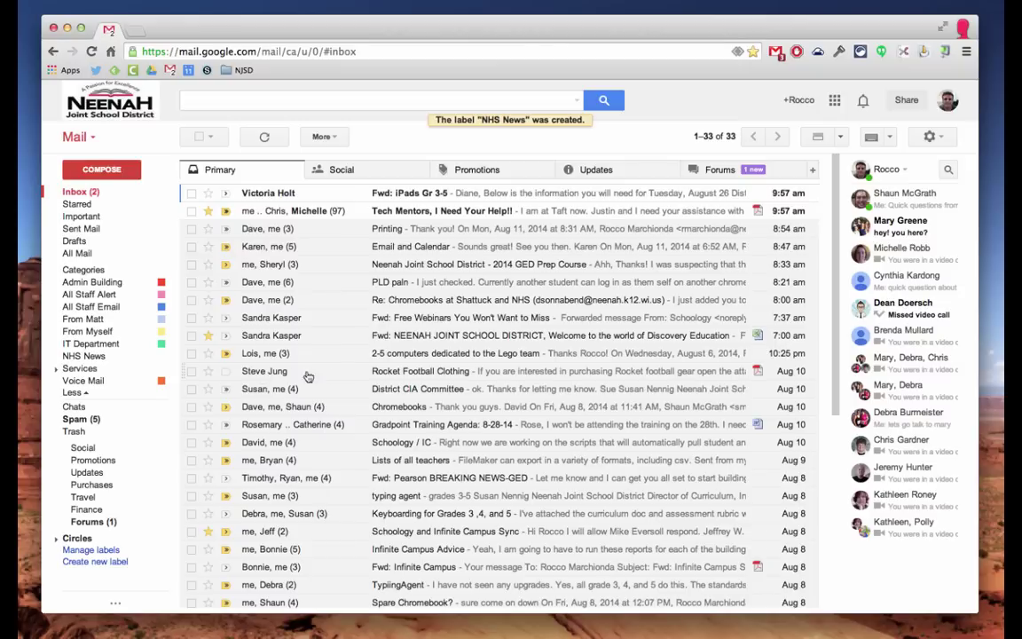
Step: Open the Rocket Football Clothing email and start a filter for messages from its mailing list
{"action": "left_click", "coordinate": [389, 373]}
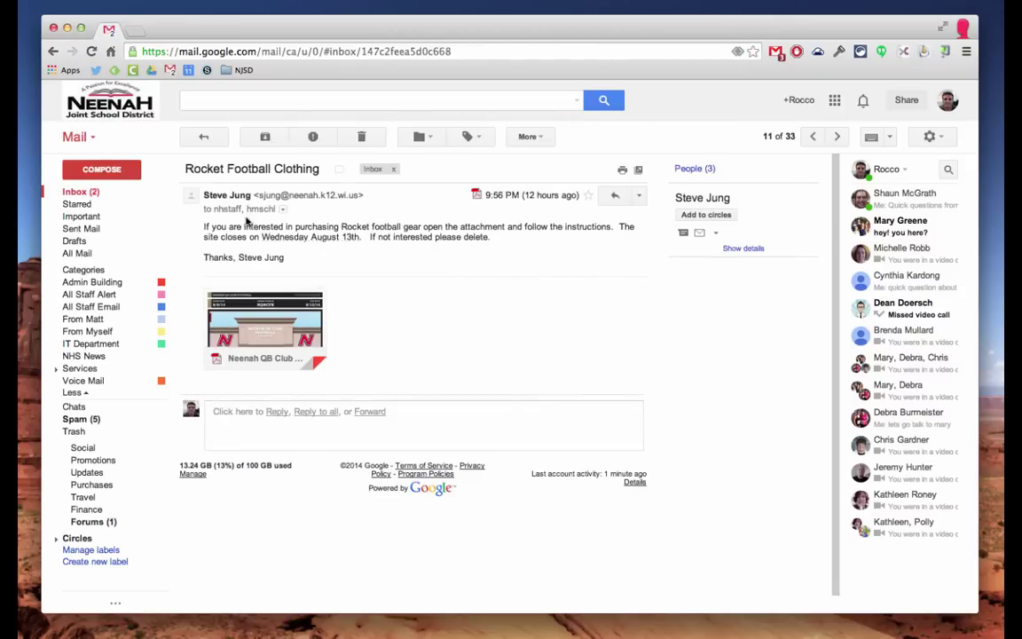
{"action": "mouse_move", "coordinate": [223, 211]}
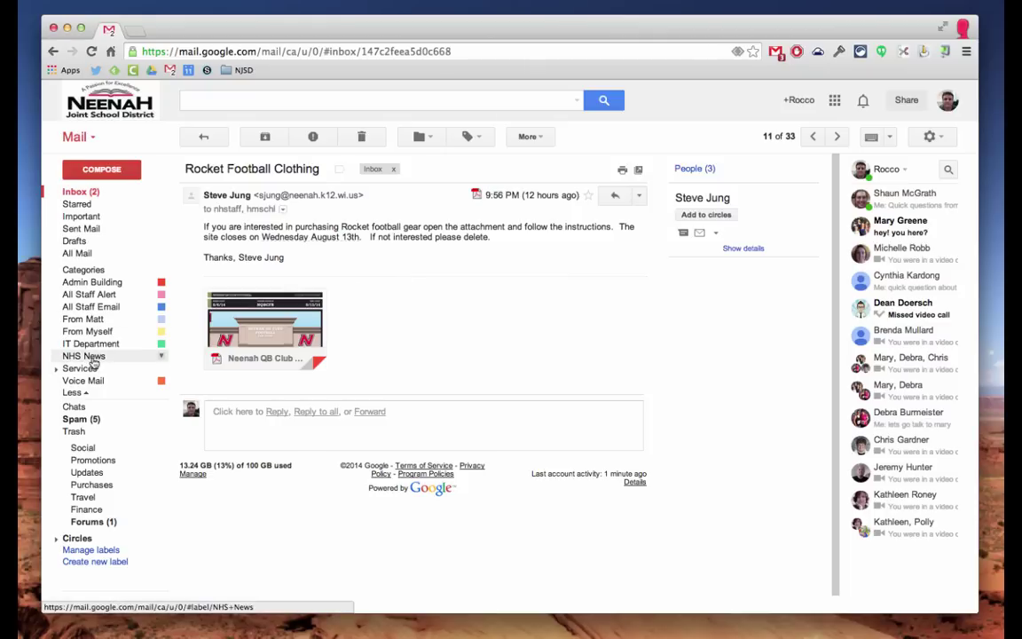
{"action": "left_click", "coordinate": [639, 196]}
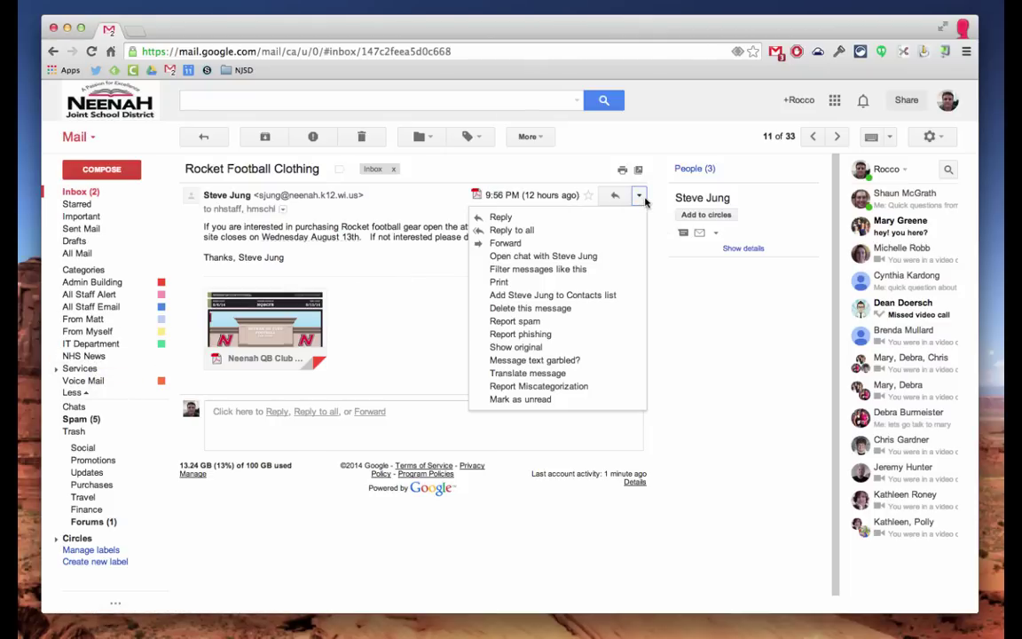
{"action": "left_click", "coordinate": [598, 275]}
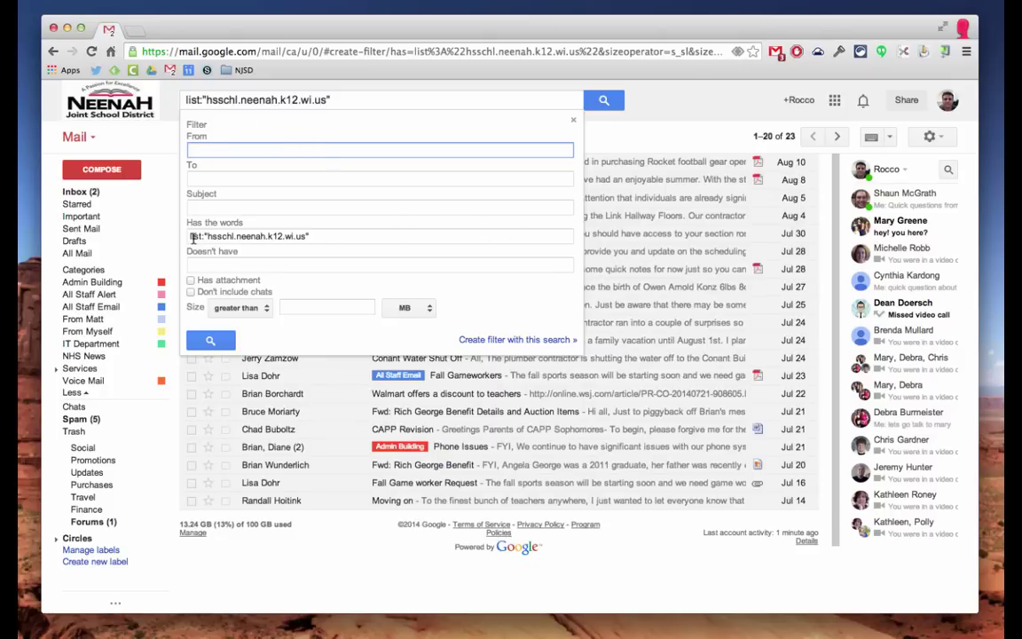
{"action": "left_click_drag", "start_coordinate": [188, 236], "coordinate": [344, 236]}
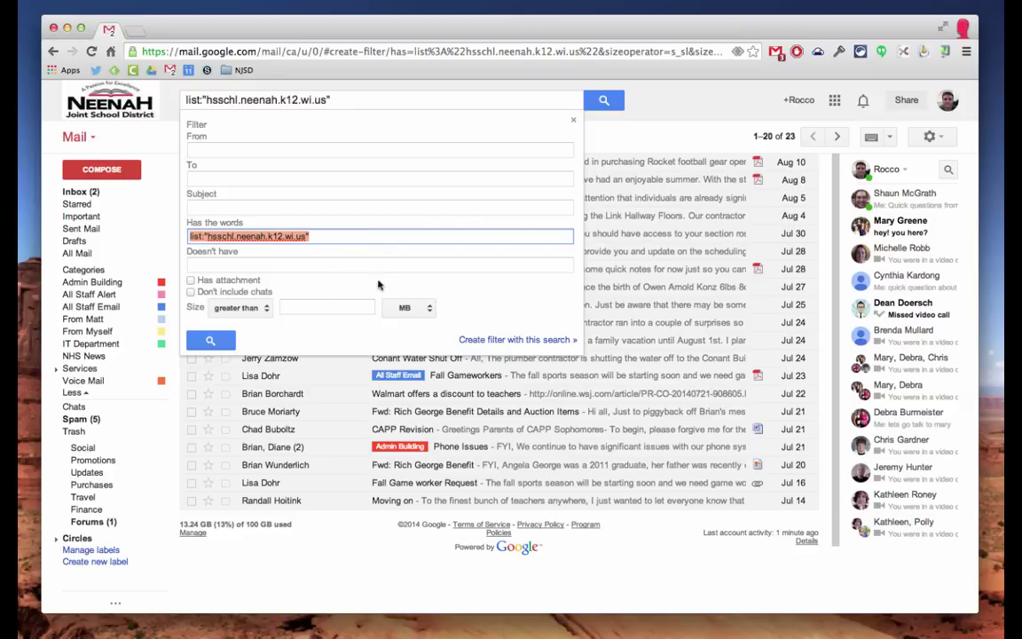
Step: Move on to the filter's actions and have it apply the NHS News label
{"action": "left_click", "coordinate": [487, 342]}
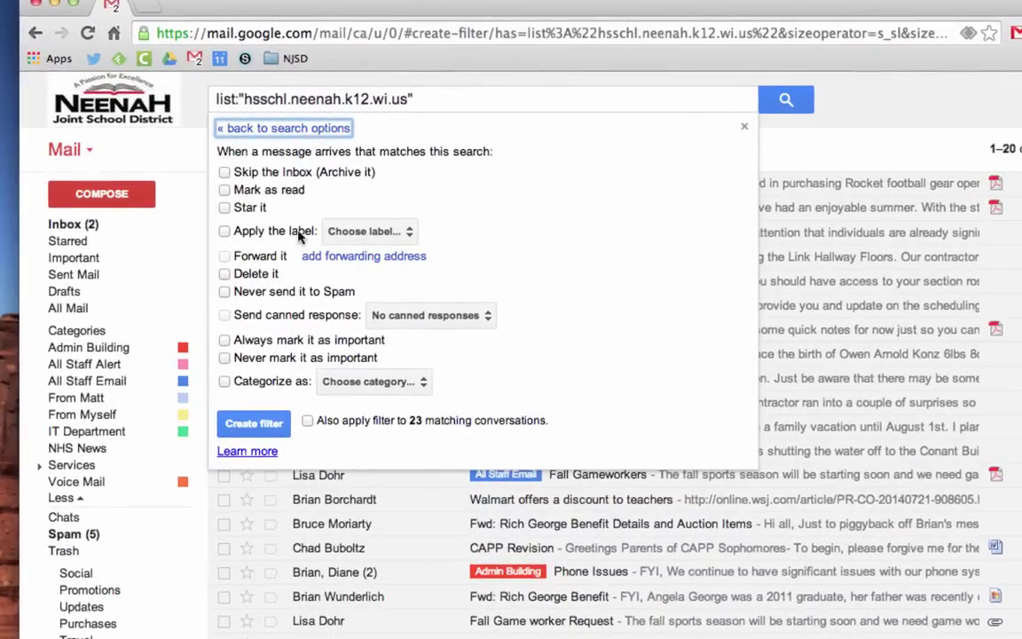
{"action": "left_click", "coordinate": [224, 231]}
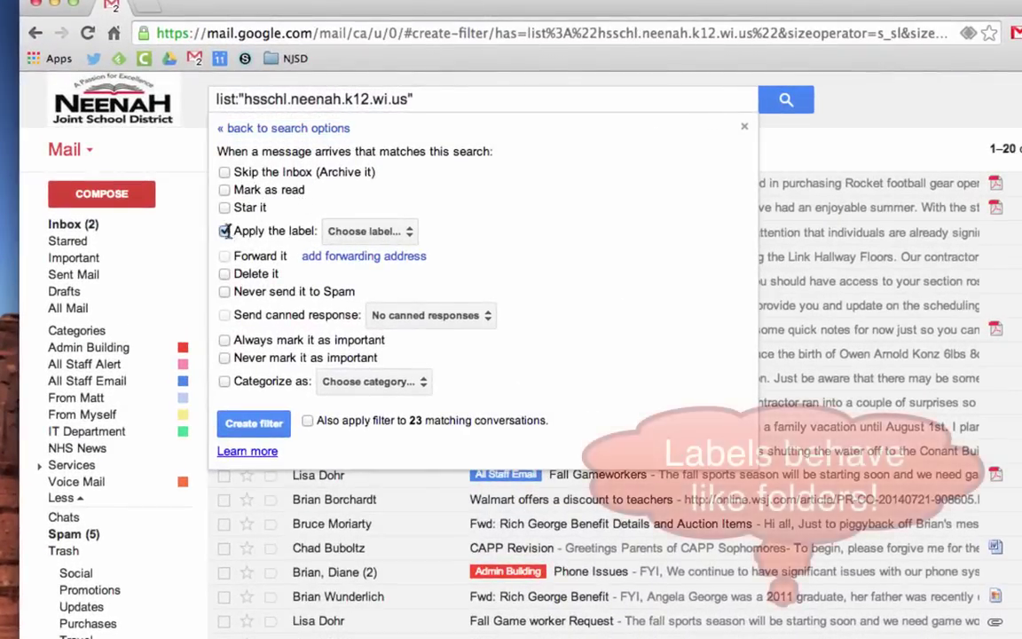
{"action": "left_click", "coordinate": [342, 232]}
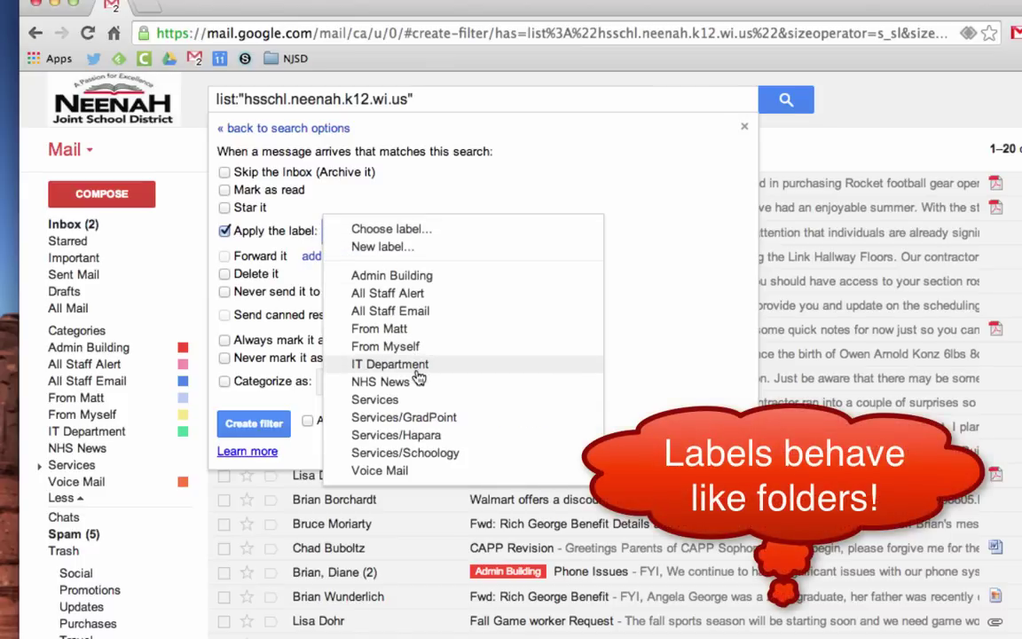
{"action": "left_click", "coordinate": [420, 387]}
{"action": "left_click", "coordinate": [386, 233]}
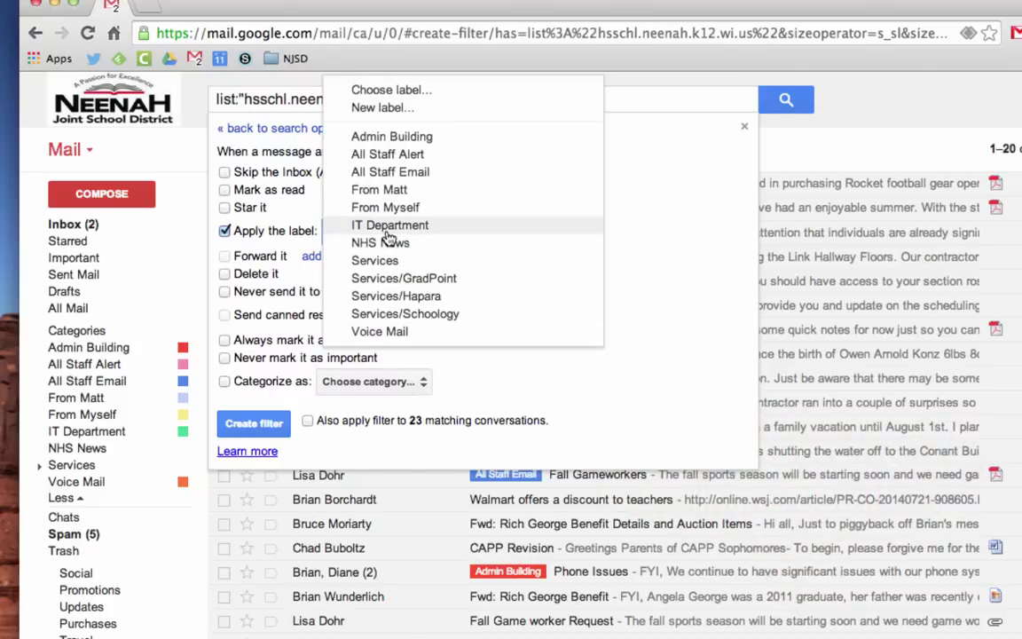
{"action": "left_click", "coordinate": [407, 108]}
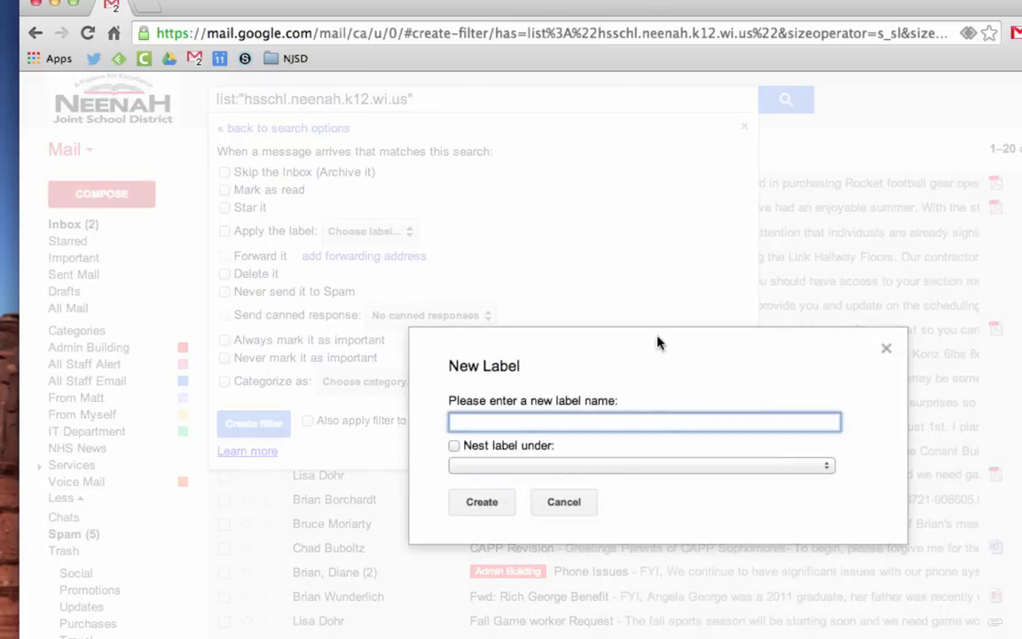
{"action": "left_click", "coordinate": [886, 347]}
{"action": "left_click", "coordinate": [346, 231]}
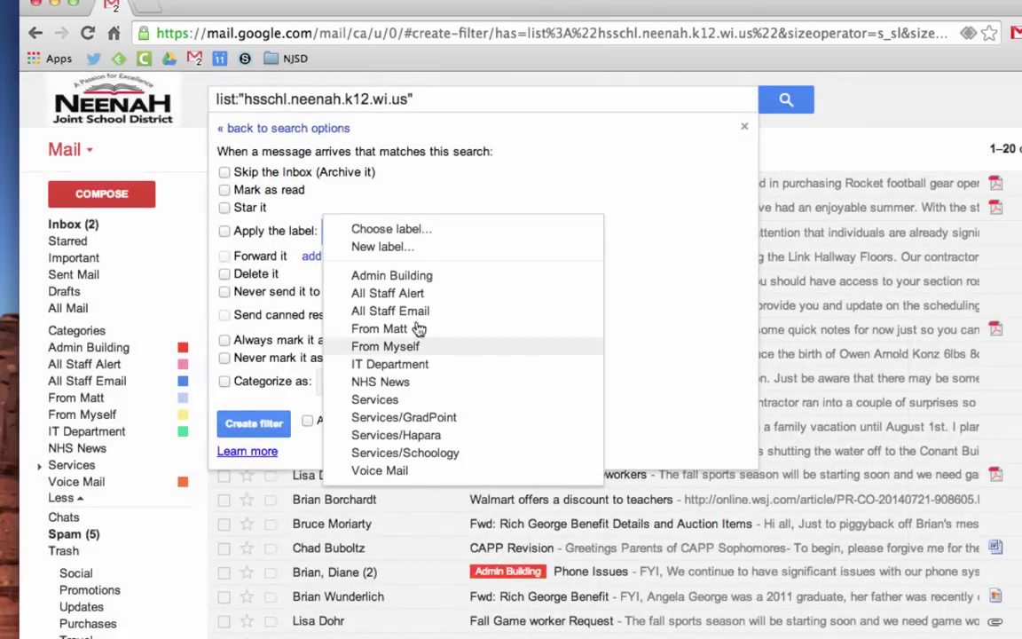
{"action": "left_click", "coordinate": [429, 386]}
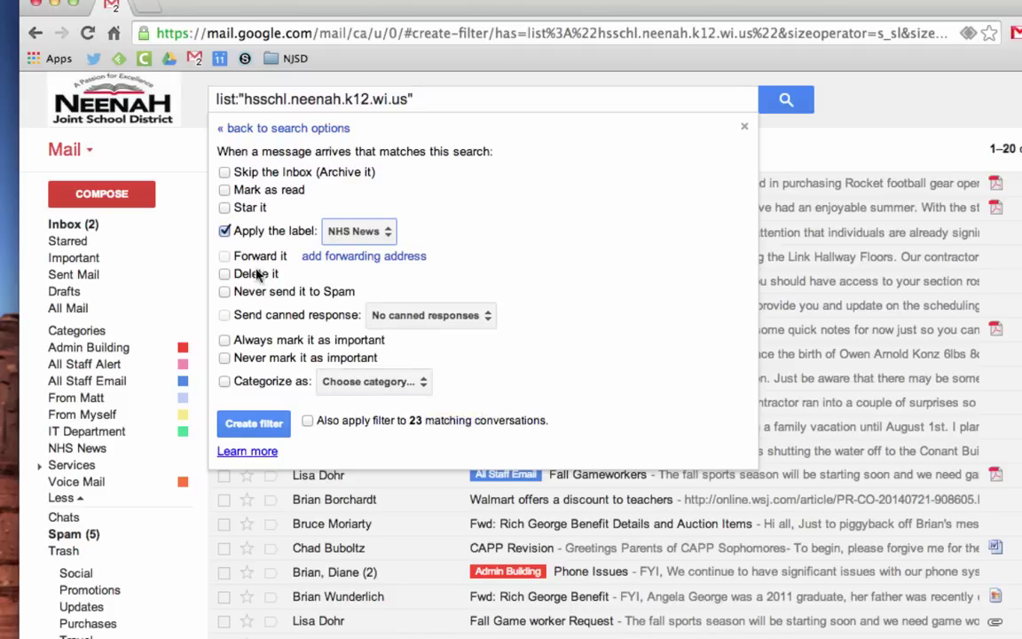
Step: Create the filter with never send to Spam, categorize as Personal, and apply to 23 conversations
{"action": "left_click", "coordinate": [296, 295]}
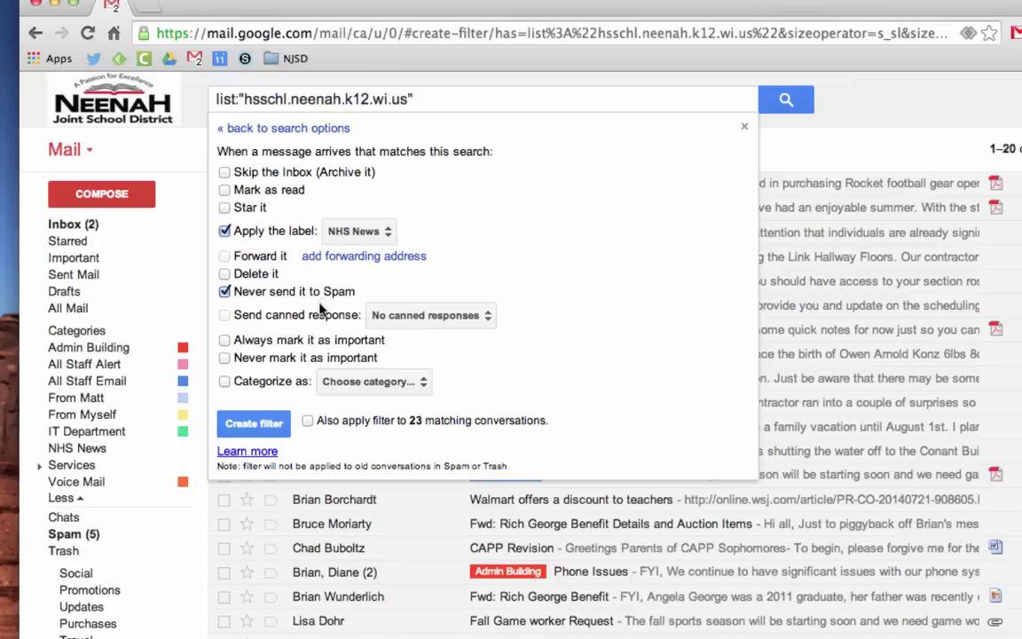
{"action": "left_click", "coordinate": [225, 381]}
{"action": "left_click", "coordinate": [371, 382]}
{"action": "left_click", "coordinate": [377, 400]}
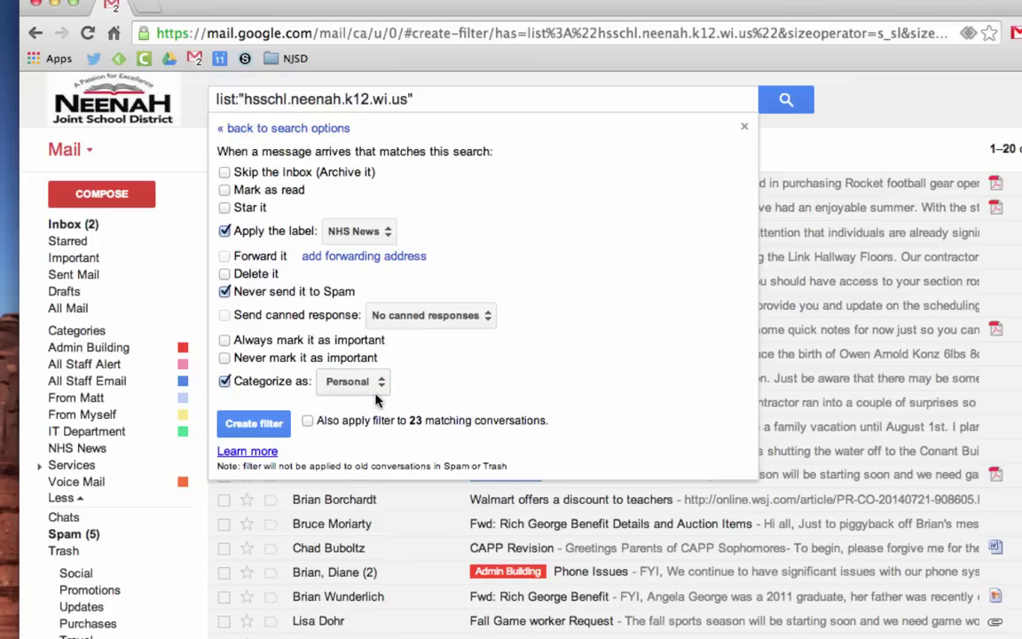
{"action": "left_click", "coordinate": [373, 384]}
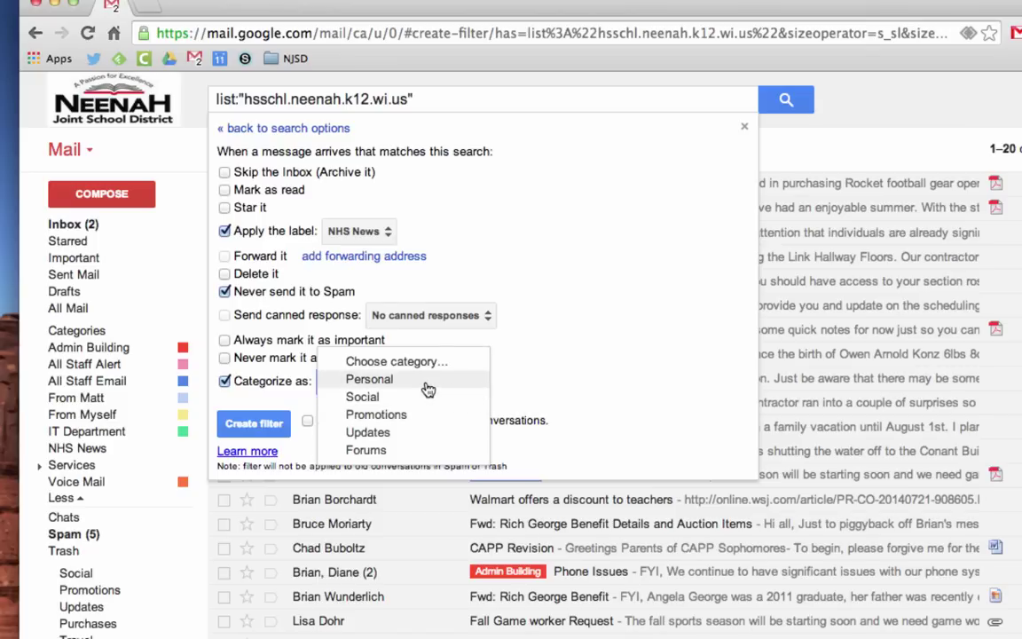
{"action": "left_click", "coordinate": [427, 388]}
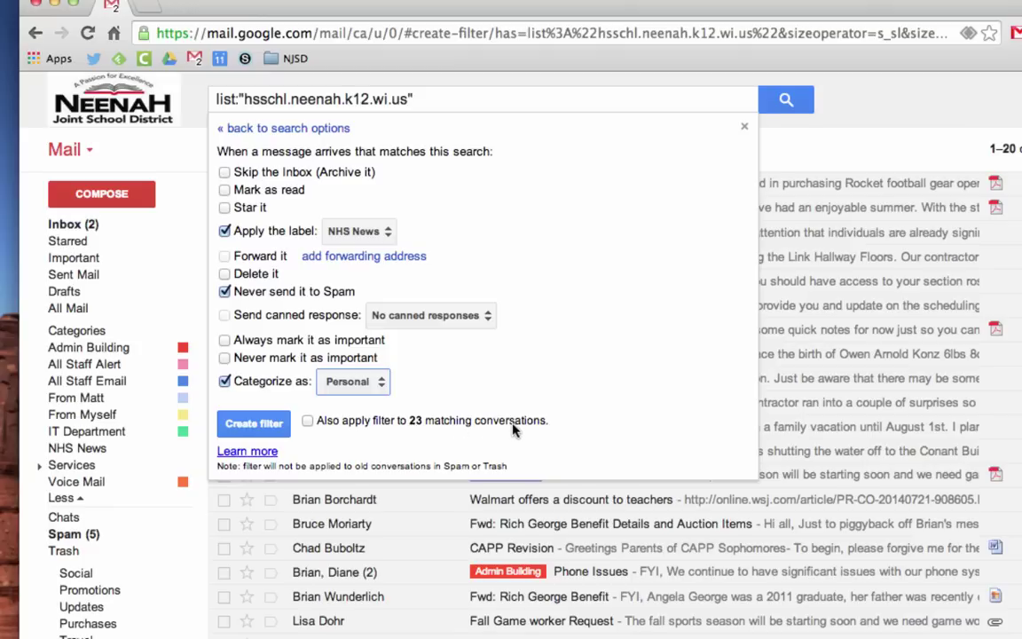
{"action": "left_click", "coordinate": [307, 421]}
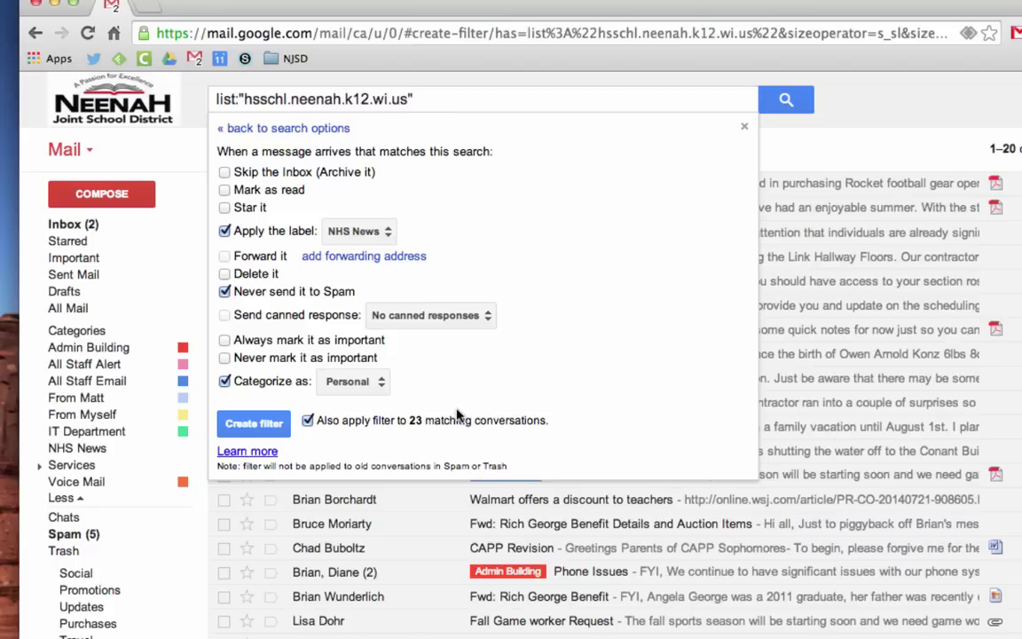
{"action": "left_click", "coordinate": [269, 427]}
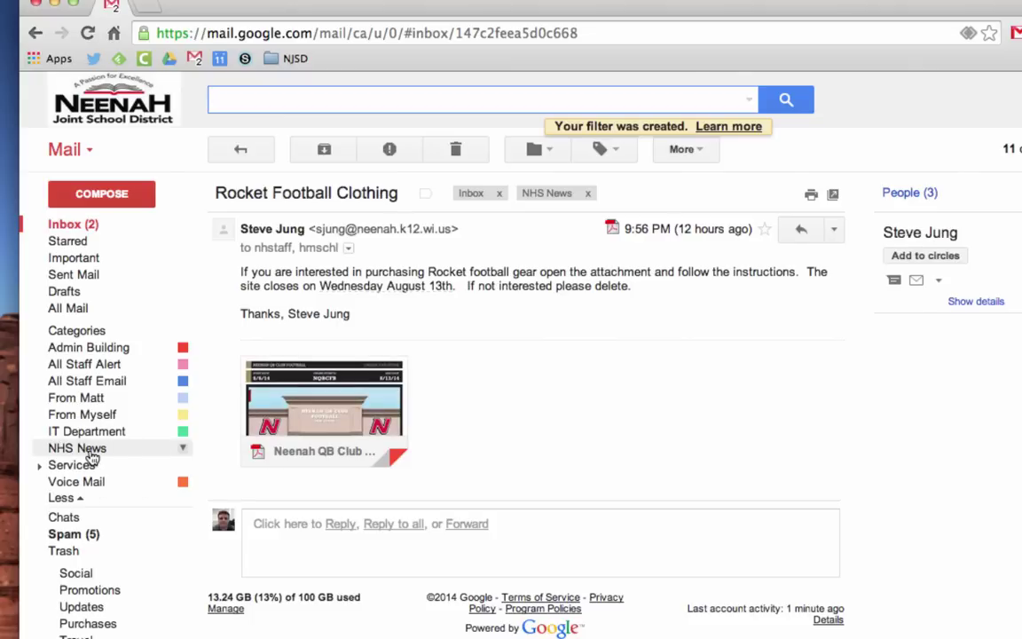
Step: Open the NHS News label and assign it a colour from its Label color menu
{"action": "left_click", "coordinate": [90, 452]}
{"action": "scroll", "coordinate": [400, 478], "scroll_direction": "down", "scroll_amount": 3}
{"action": "scroll", "coordinate": [235, 456], "scroll_direction": "up", "scroll_amount": 3}
{"action": "left_click", "coordinate": [183, 450]}
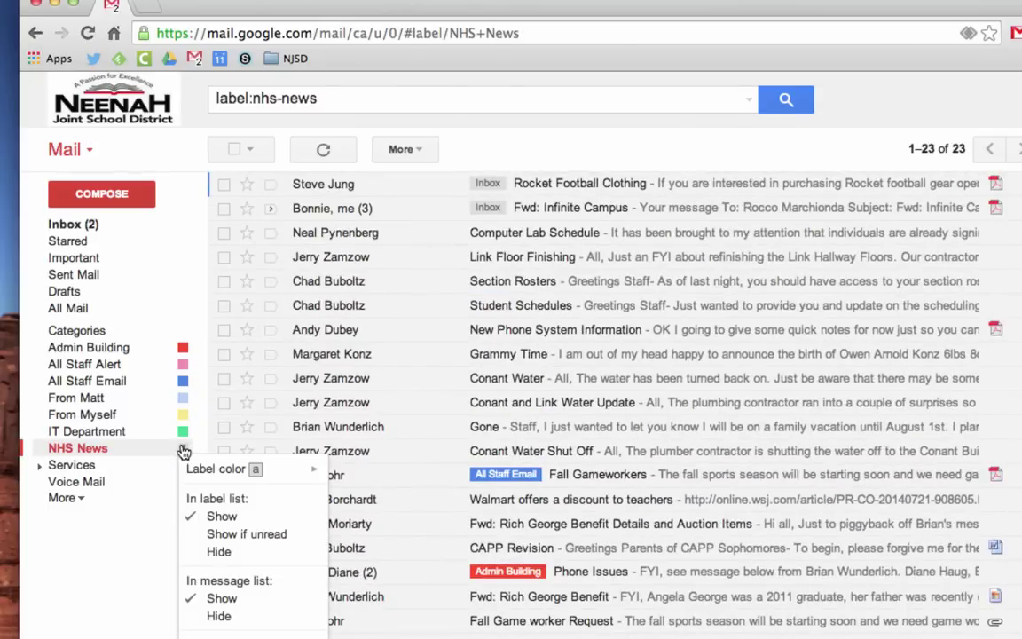
{"action": "mouse_move", "coordinate": [226, 469]}
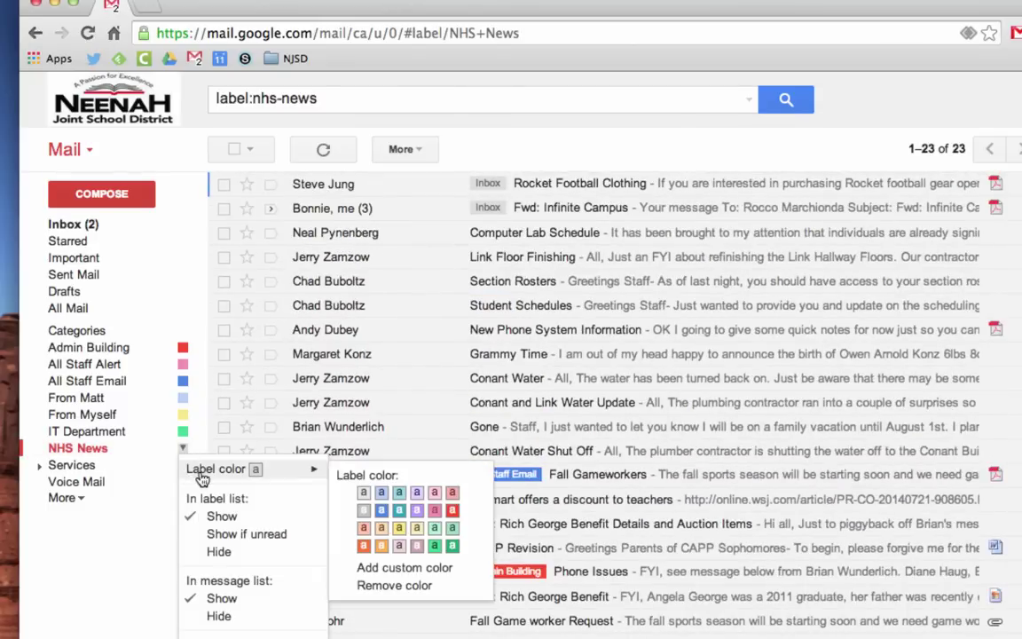
{"action": "left_click", "coordinate": [452, 509]}
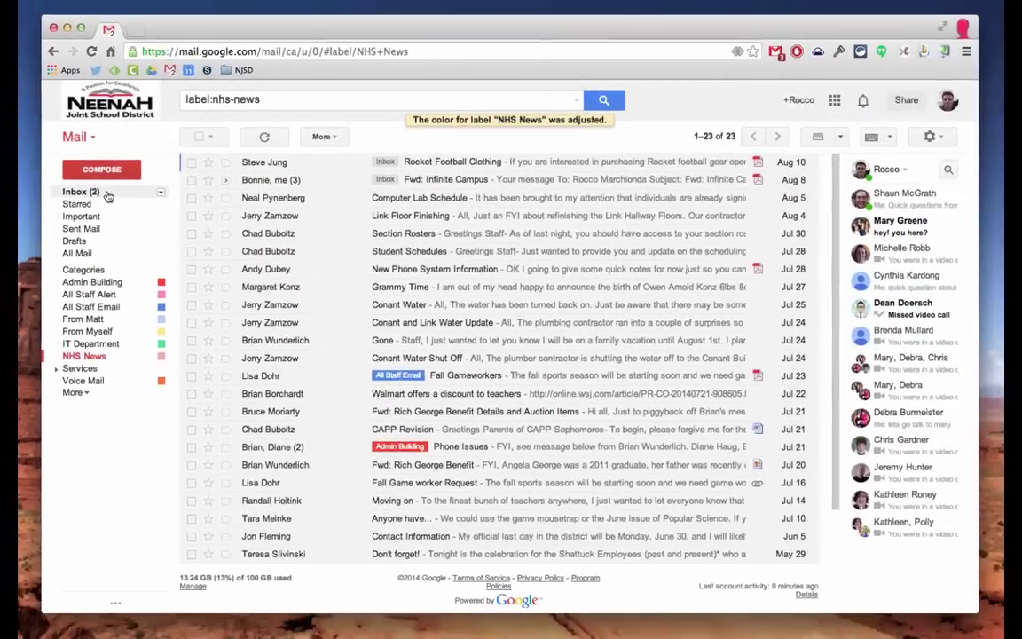
Step: Check the coloured label in the inbox, then return to the NHS News messages
{"action": "left_click", "coordinate": [107, 195]}
{"action": "scroll", "coordinate": [391, 355], "scroll_direction": "down", "scroll_amount": 5}
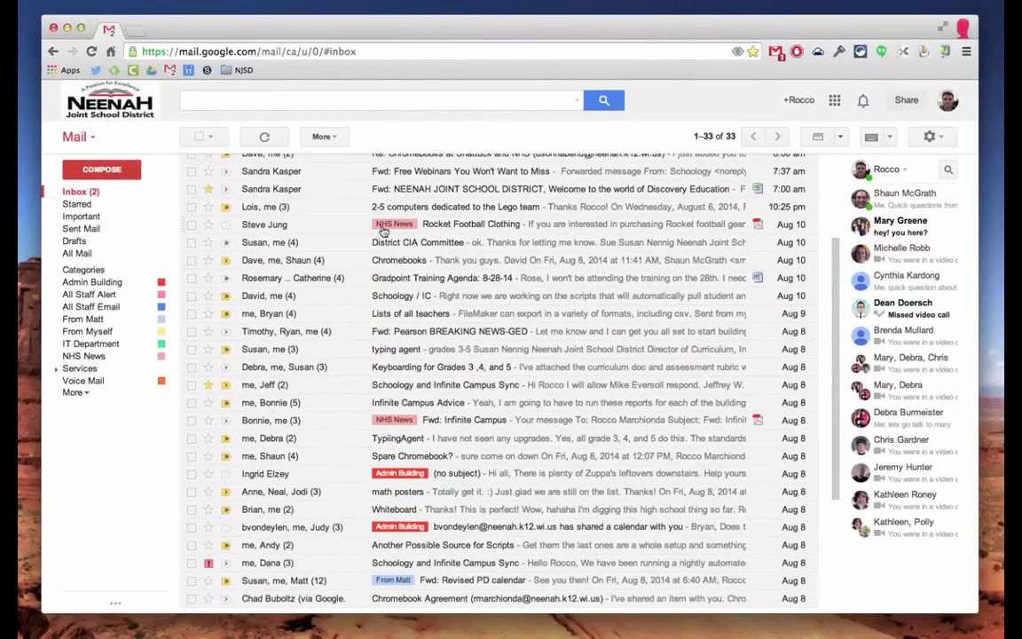
{"action": "scroll", "coordinate": [404, 537], "scroll_direction": "down", "scroll_amount": 4}
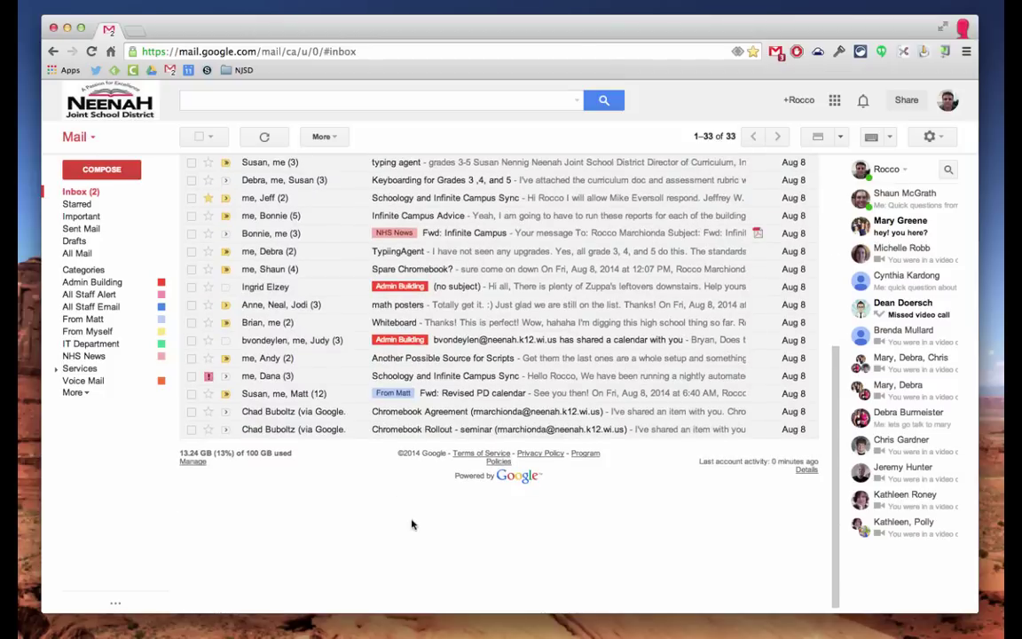
{"action": "scroll", "coordinate": [371, 351], "scroll_direction": "up", "scroll_amount": 5}
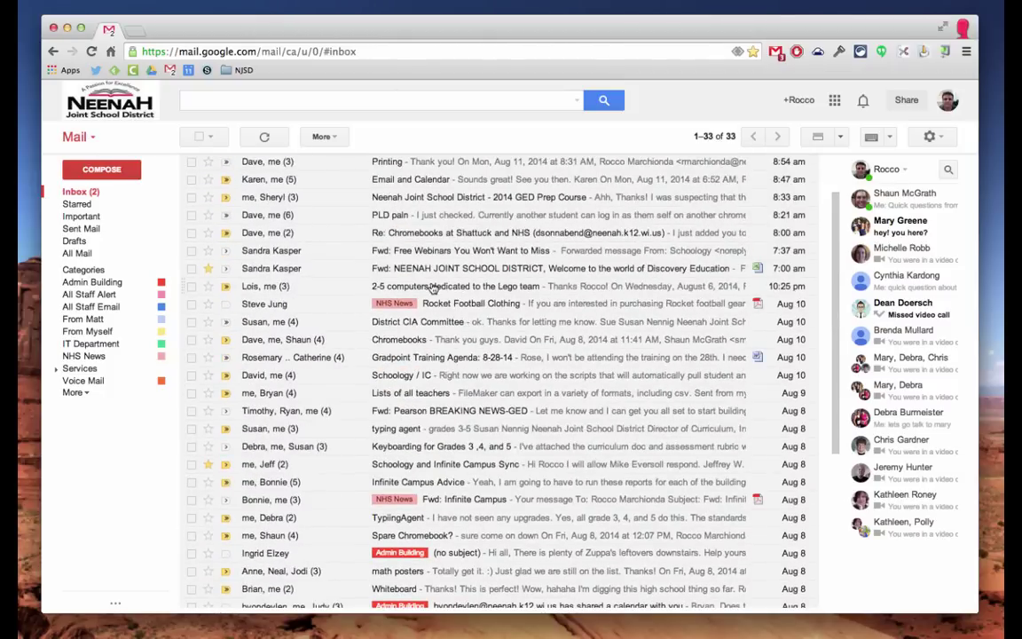
{"action": "scroll", "coordinate": [432, 293], "scroll_direction": "up", "scroll_amount": 2}
{"action": "left_click", "coordinate": [98, 356]}
{"action": "scroll", "coordinate": [359, 331], "scroll_direction": "down", "scroll_amount": 3}
{"action": "scroll", "coordinate": [401, 366], "scroll_direction": "up", "scroll_amount": 3}
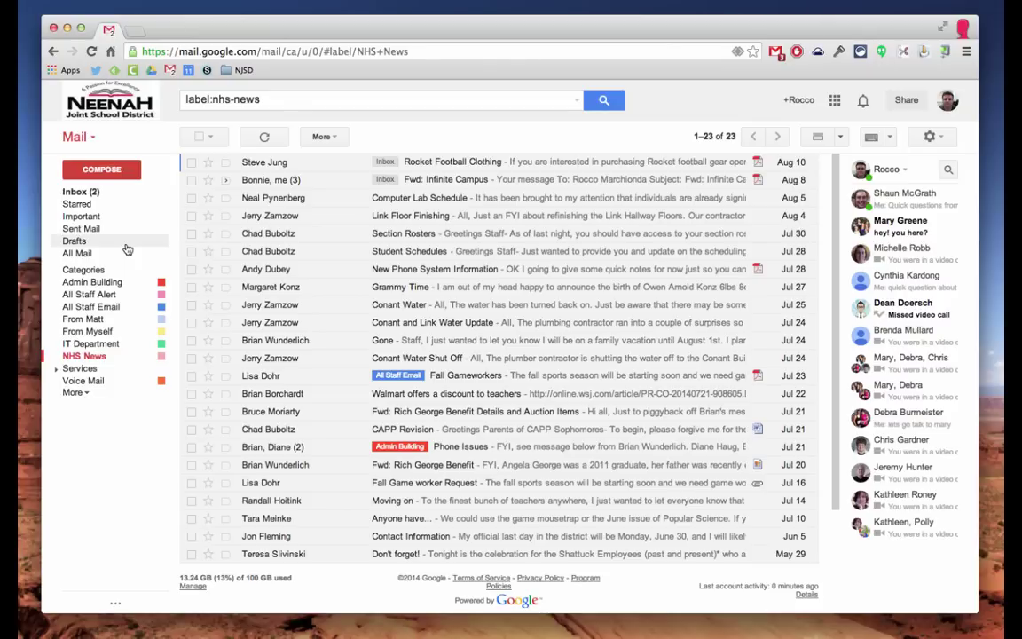
Step: In Starred, view the EasyBib, TurnItIn, Discovery Ed thread and toggle its star off and on
{"action": "left_click", "coordinate": [76, 204]}
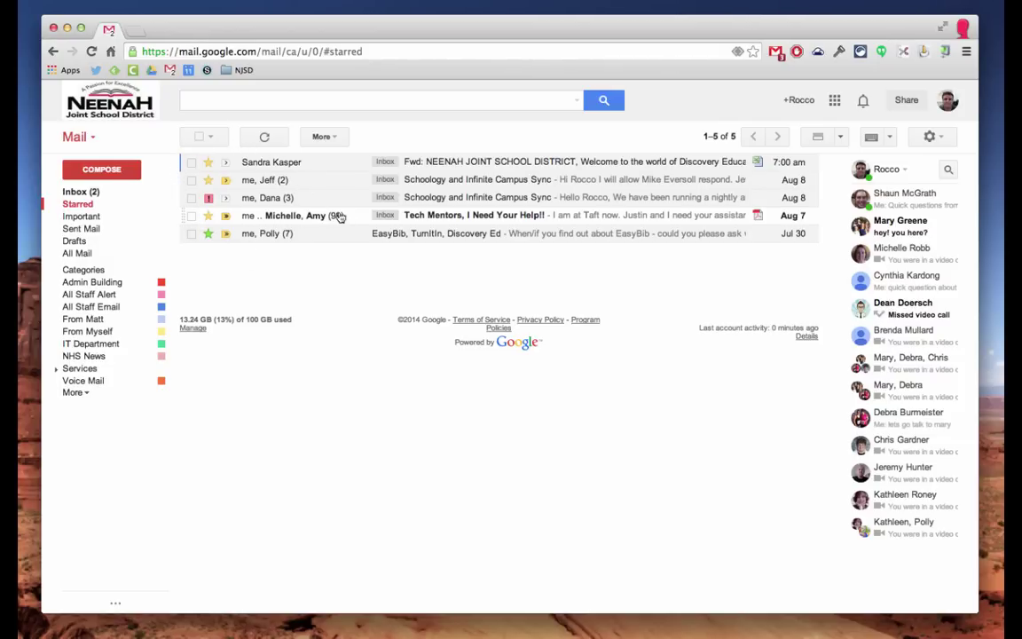
{"action": "left_click", "coordinate": [262, 236]}
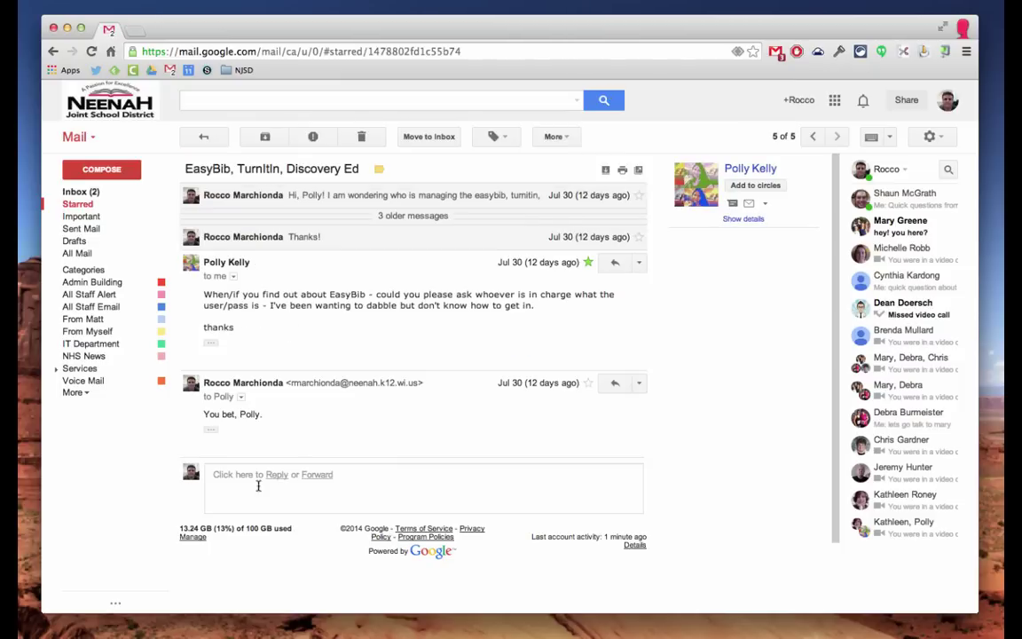
{"action": "left_click", "coordinate": [89, 203]}
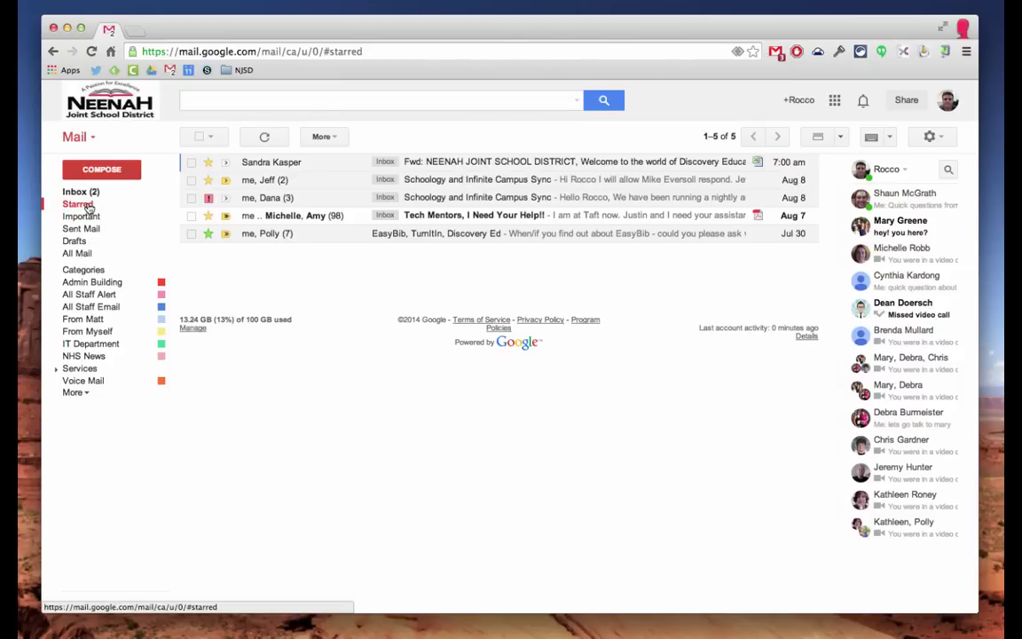
{"action": "left_click", "coordinate": [208, 235]}
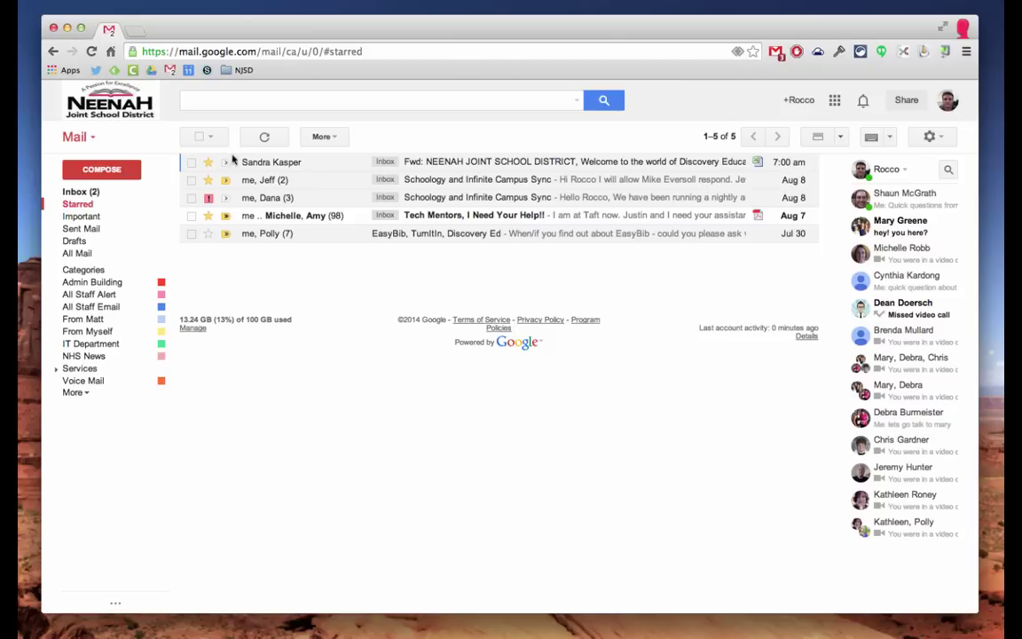
{"action": "left_click", "coordinate": [211, 235]}
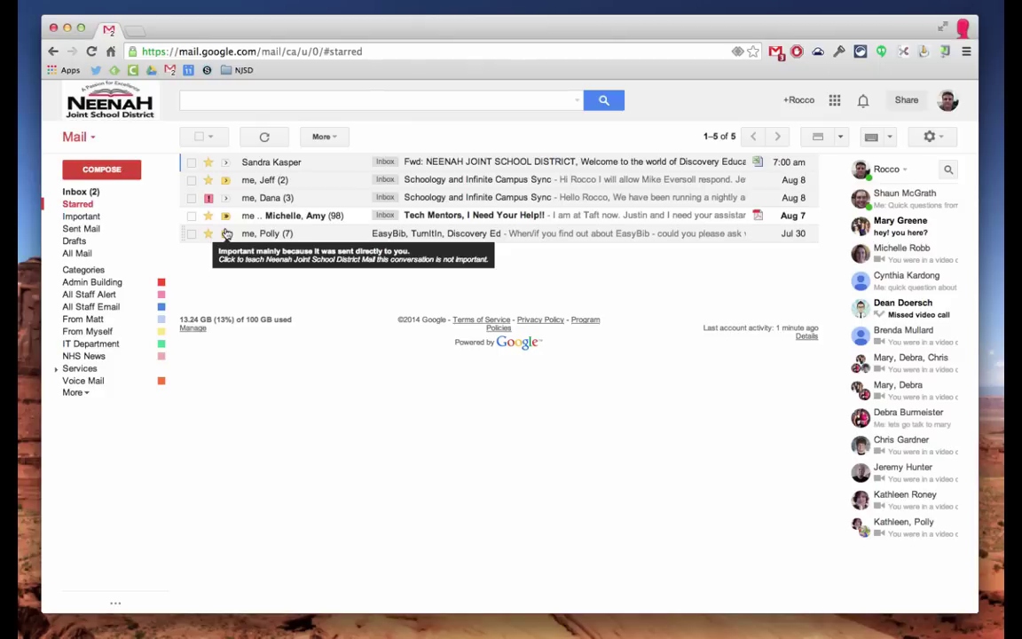
Step: Look through the Trash and Spam folders, then go back to the Primary inbox
{"action": "left_click", "coordinate": [76, 392]}
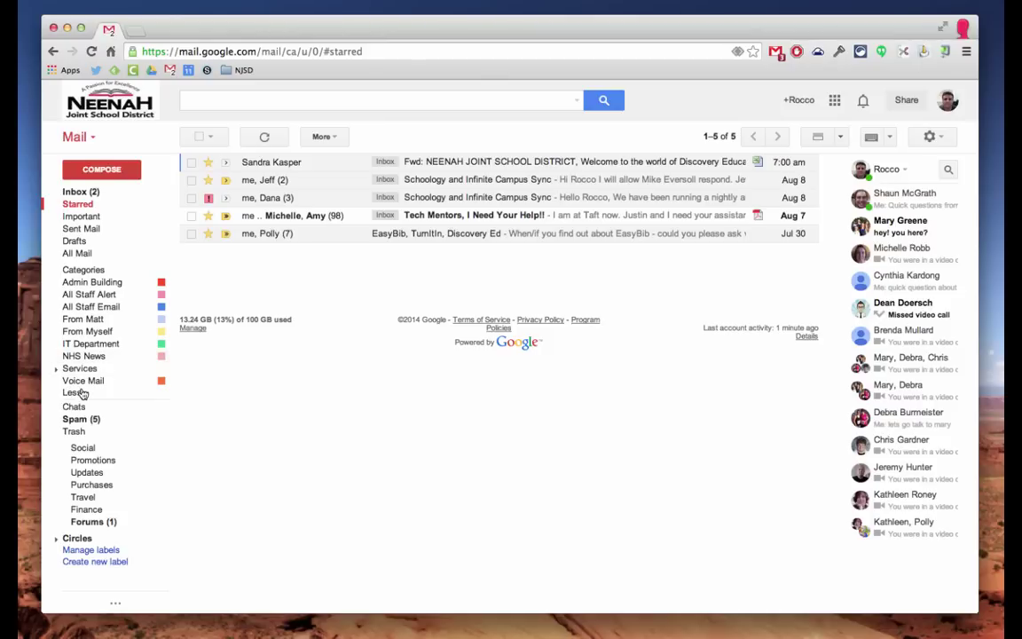
{"action": "left_click", "coordinate": [94, 435]}
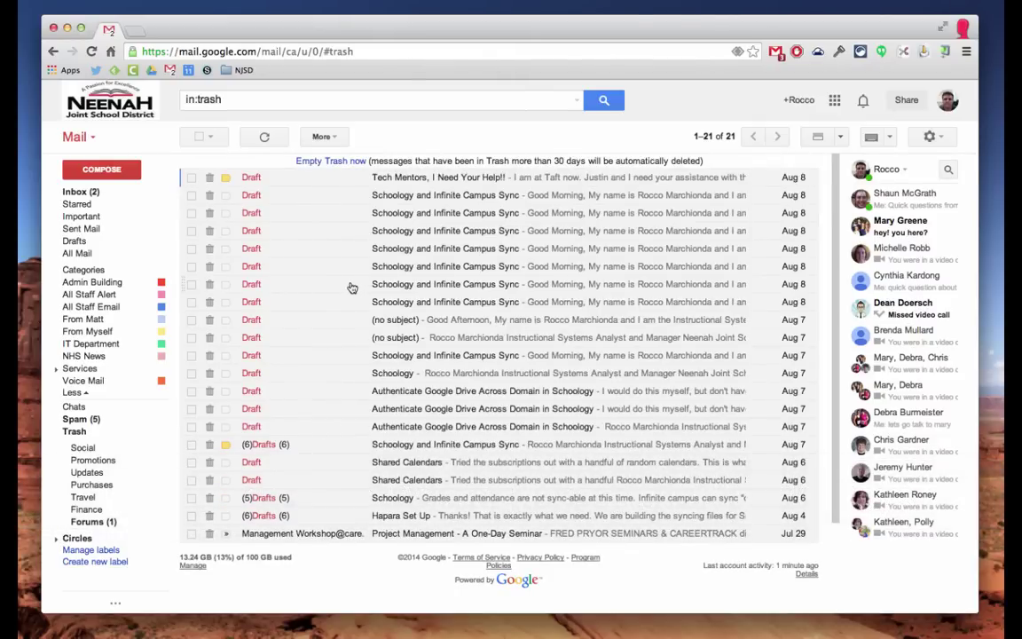
{"action": "left_click", "coordinate": [84, 418]}
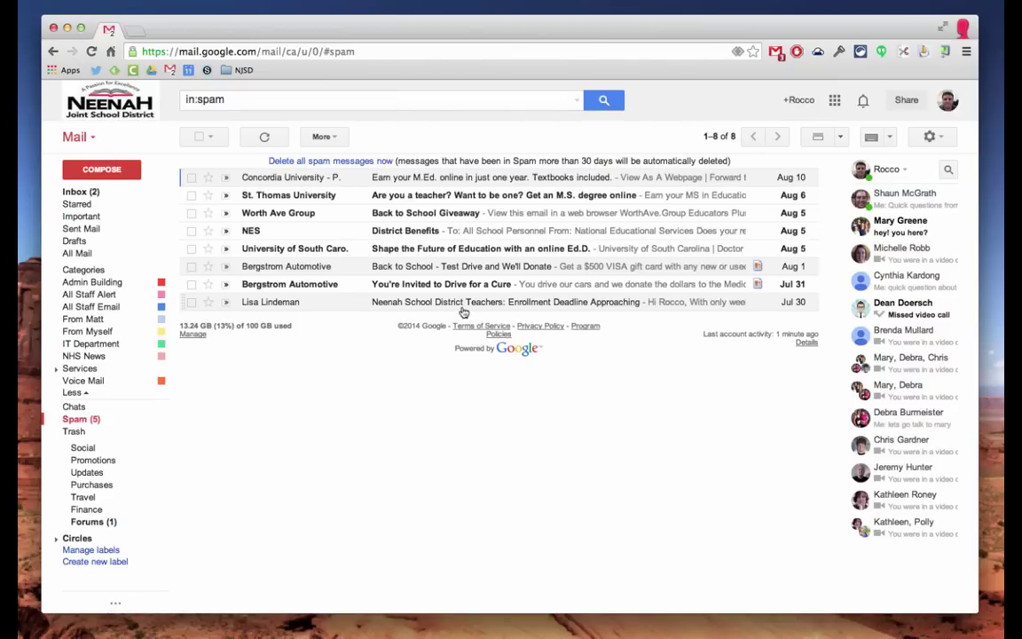
{"action": "left_click", "coordinate": [121, 196]}
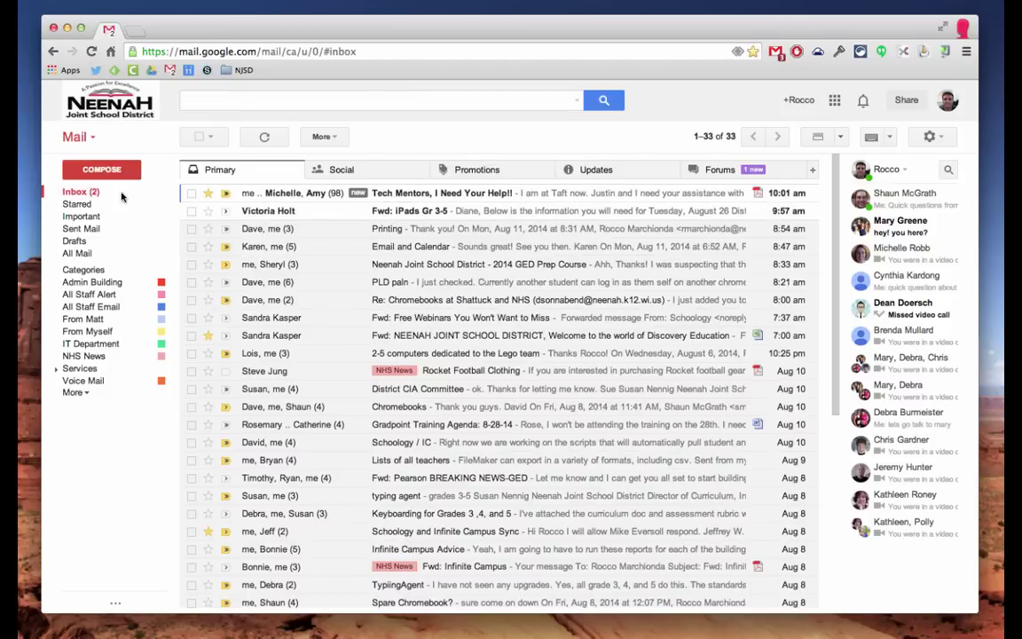
Step: Archive the Primary conversations from Printing down to the last one
{"action": "left_click", "coordinate": [192, 229]}
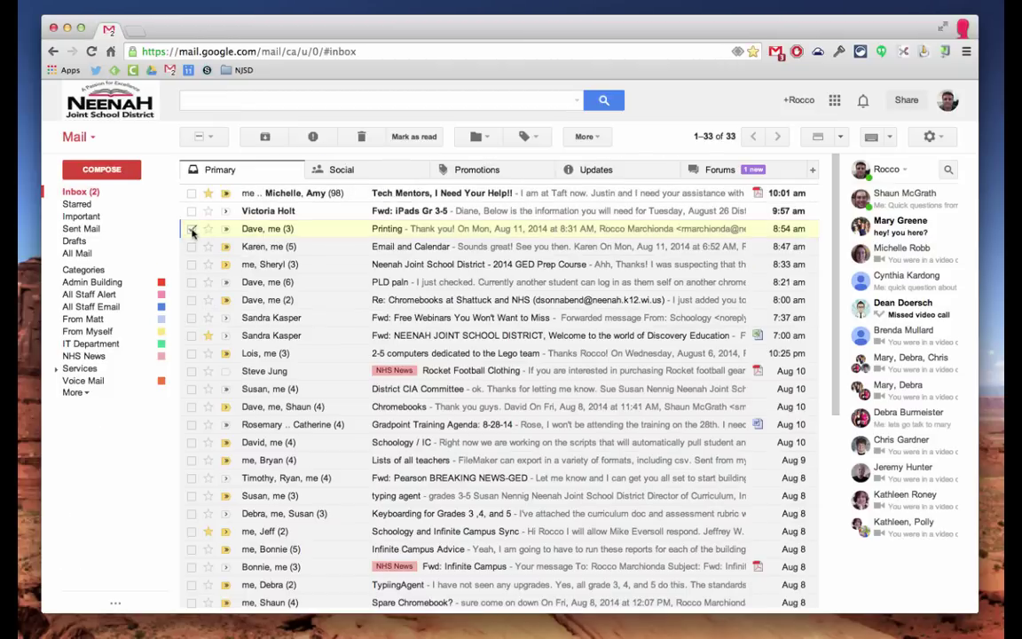
{"action": "scroll", "coordinate": [205, 299], "scroll_direction": "down", "scroll_amount": 5}
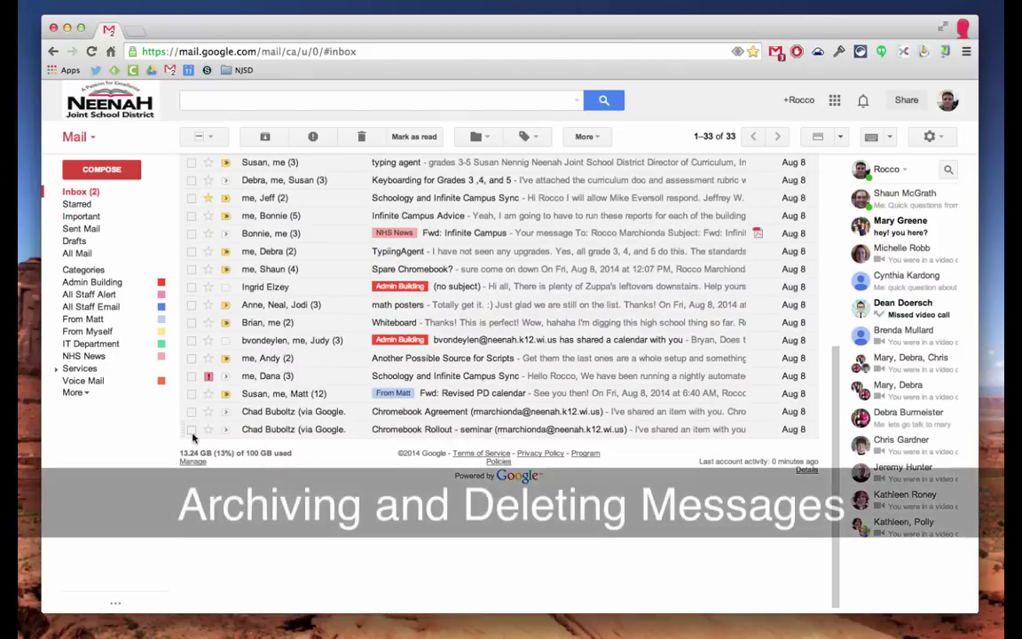
{"action": "left_click", "coordinate": [191, 431], "text": "shift"}
{"action": "scroll", "coordinate": [196, 426], "scroll_direction": "up", "scroll_amount": 5}
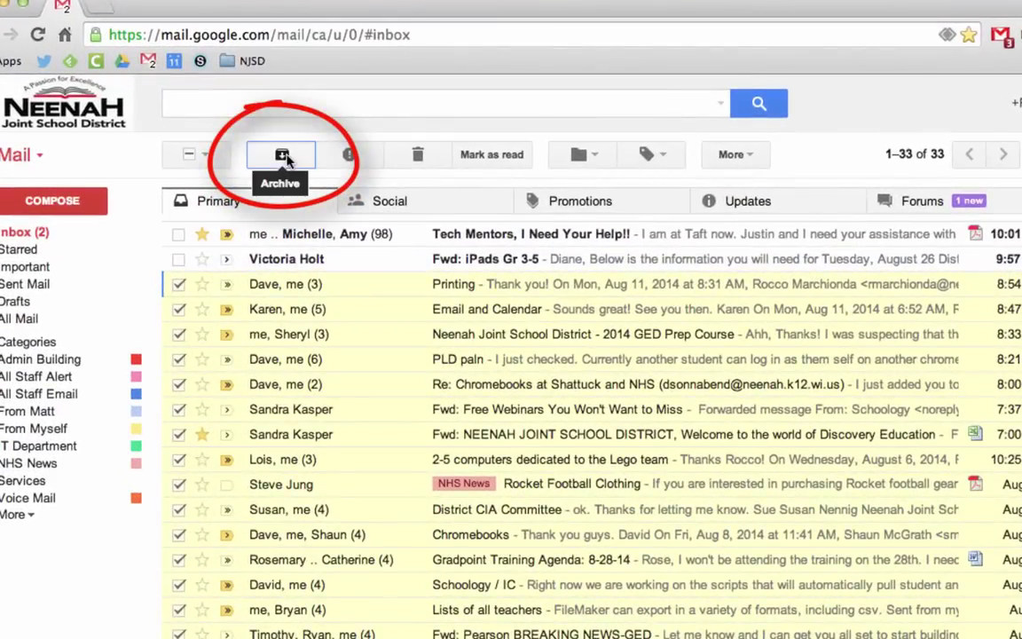
{"action": "left_click", "coordinate": [288, 157]}
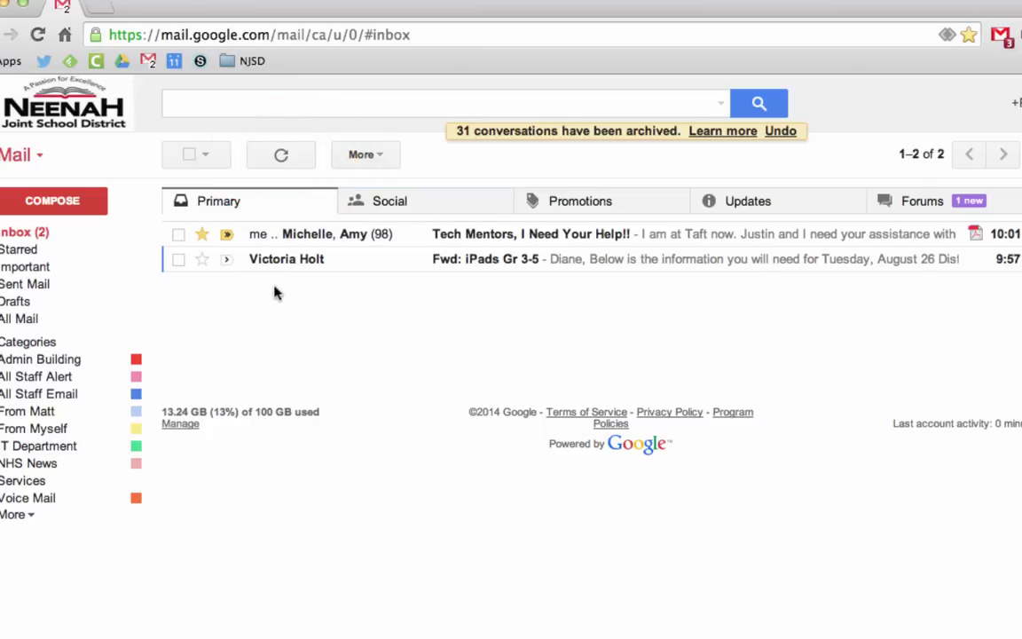
Step: Archive all four Social messages and the Schoology message in Promotions
{"action": "left_click", "coordinate": [401, 203]}
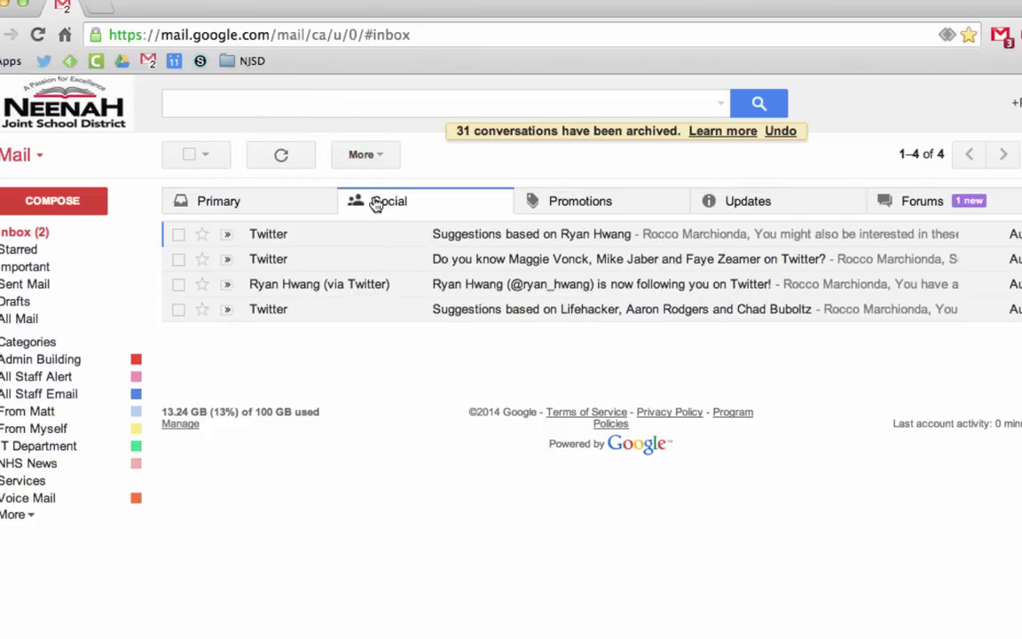
{"action": "left_click", "coordinate": [189, 157]}
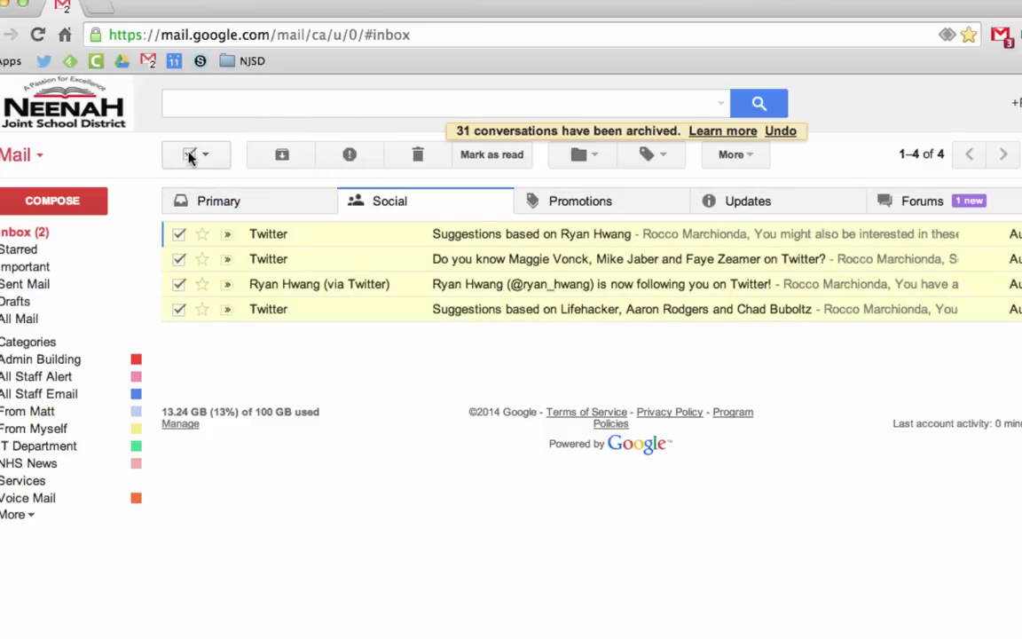
{"action": "left_click", "coordinate": [282, 156]}
{"action": "left_click", "coordinate": [579, 202]}
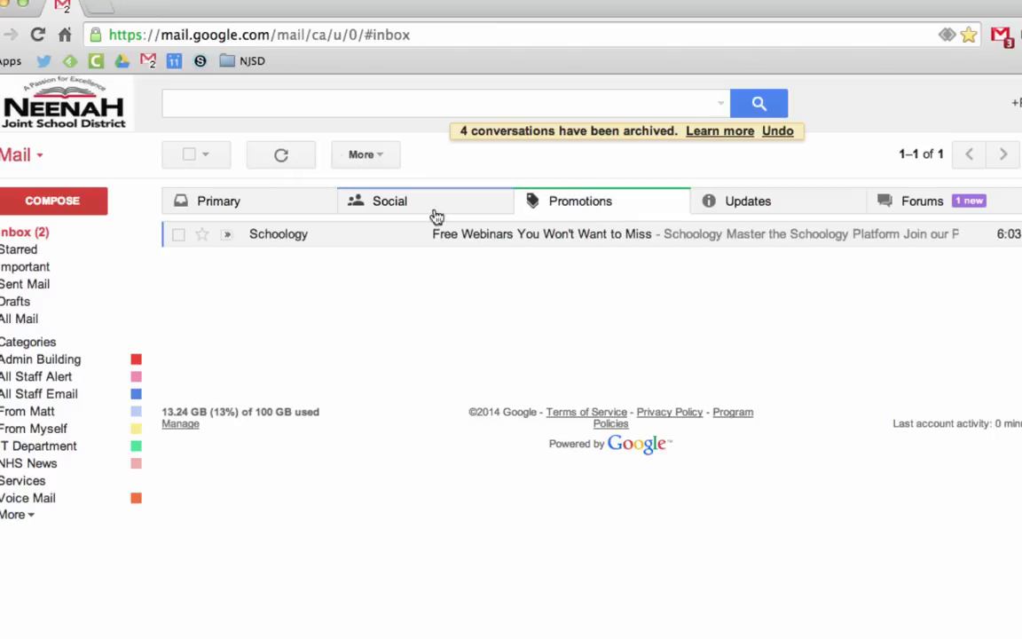
{"action": "left_click", "coordinate": [179, 234]}
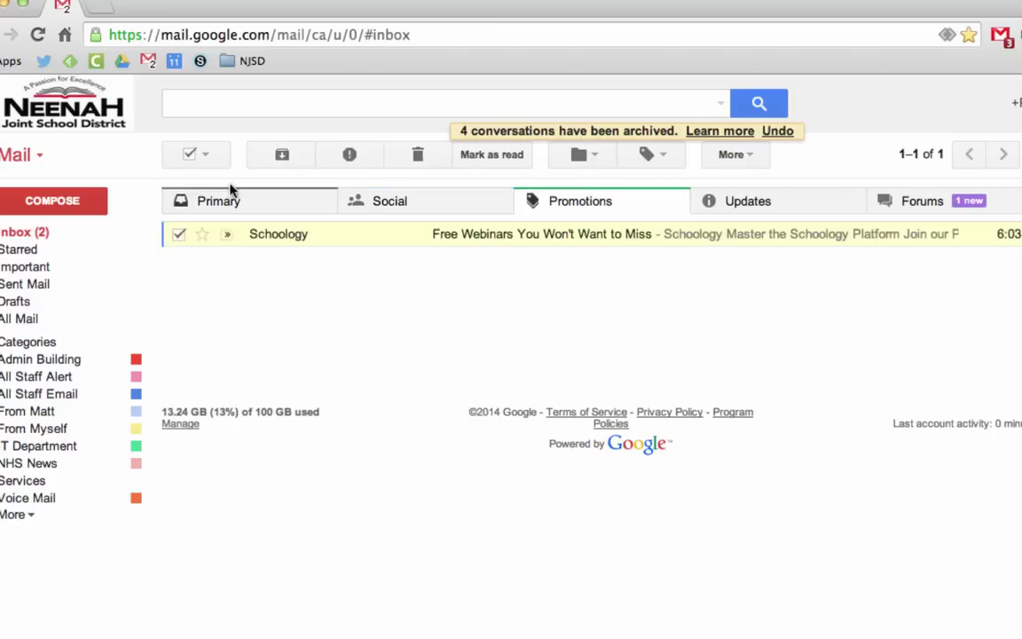
{"action": "left_click", "coordinate": [292, 165]}
Step: Archive the three Updates conversations and the seven older Forums messages, keeping the newest
{"action": "left_click", "coordinate": [752, 211]}
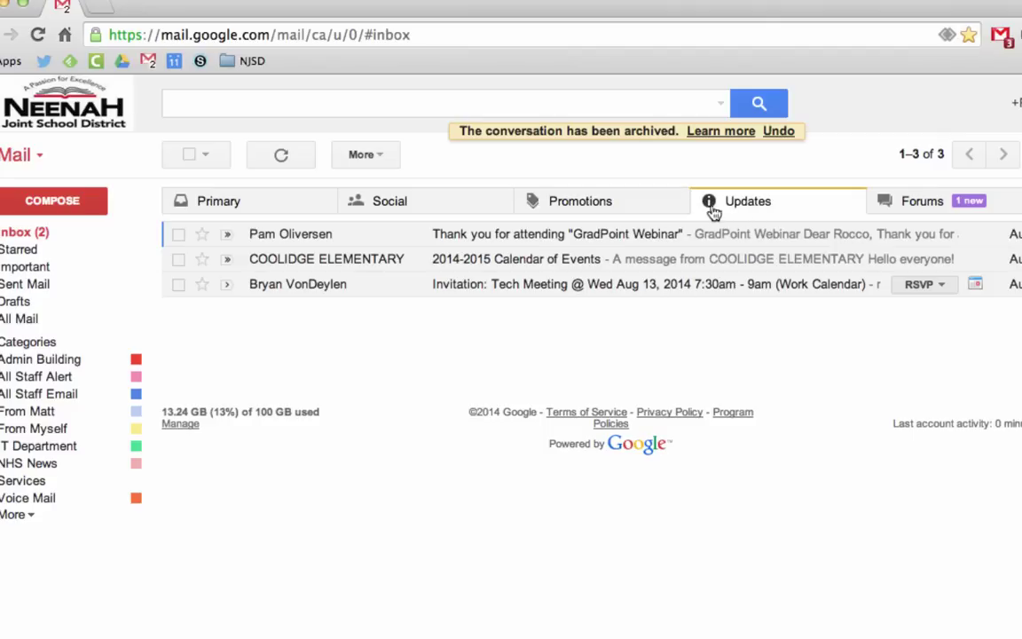
{"action": "left_click", "coordinate": [192, 158]}
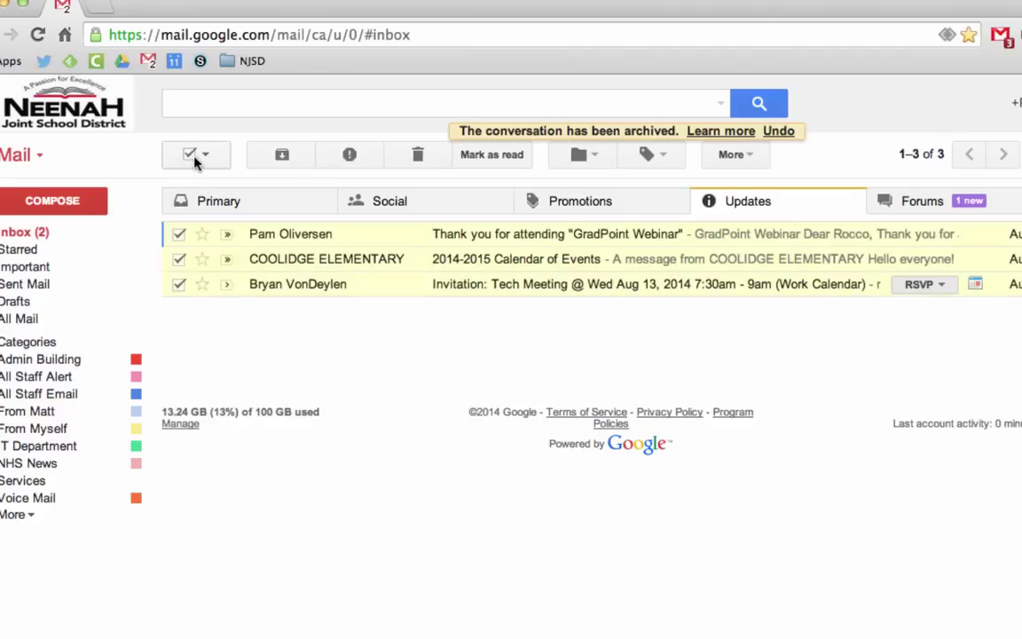
{"action": "left_click", "coordinate": [297, 160]}
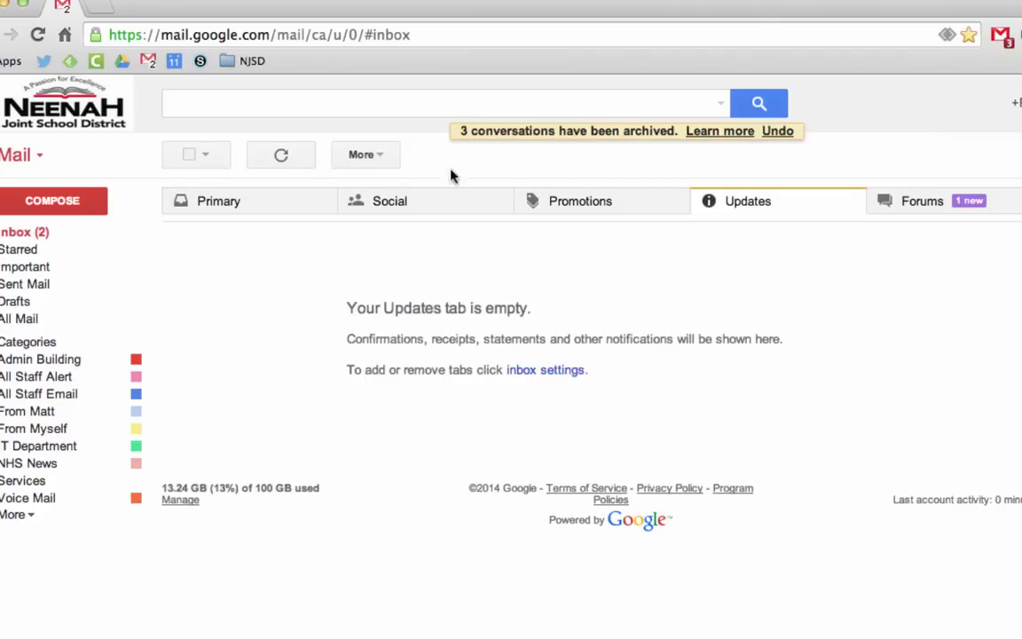
{"action": "left_click", "coordinate": [890, 203]}
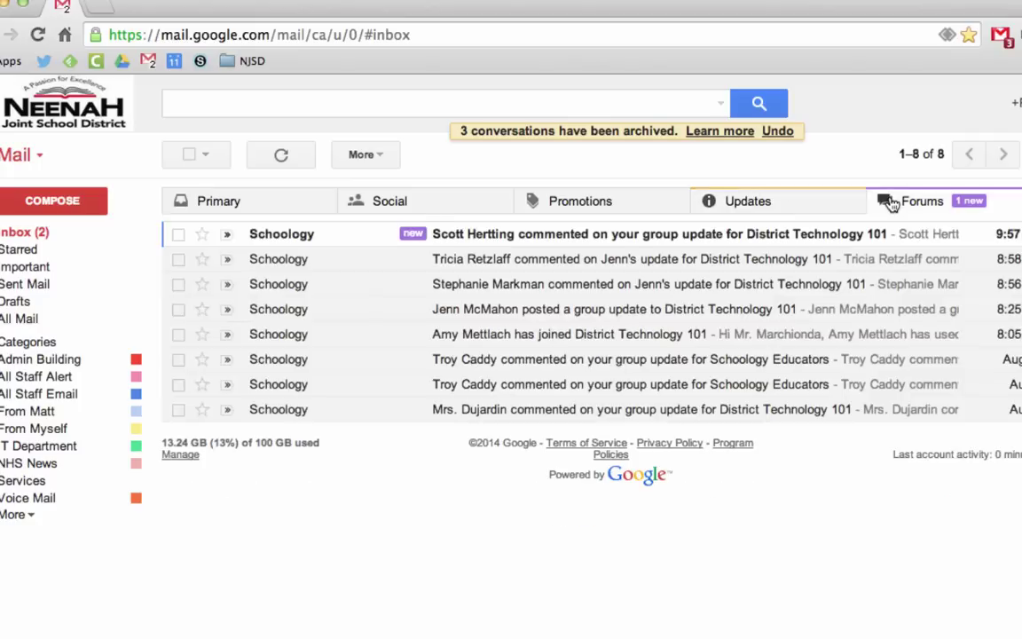
{"action": "left_click", "coordinate": [179, 259]}
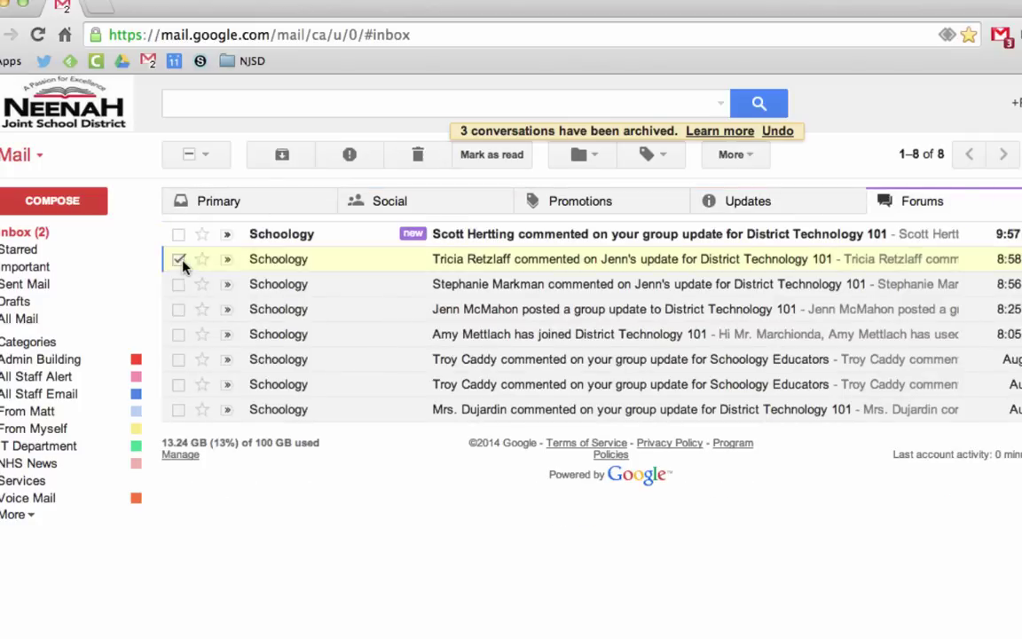
{"action": "left_click", "coordinate": [179, 411], "text": "shift"}
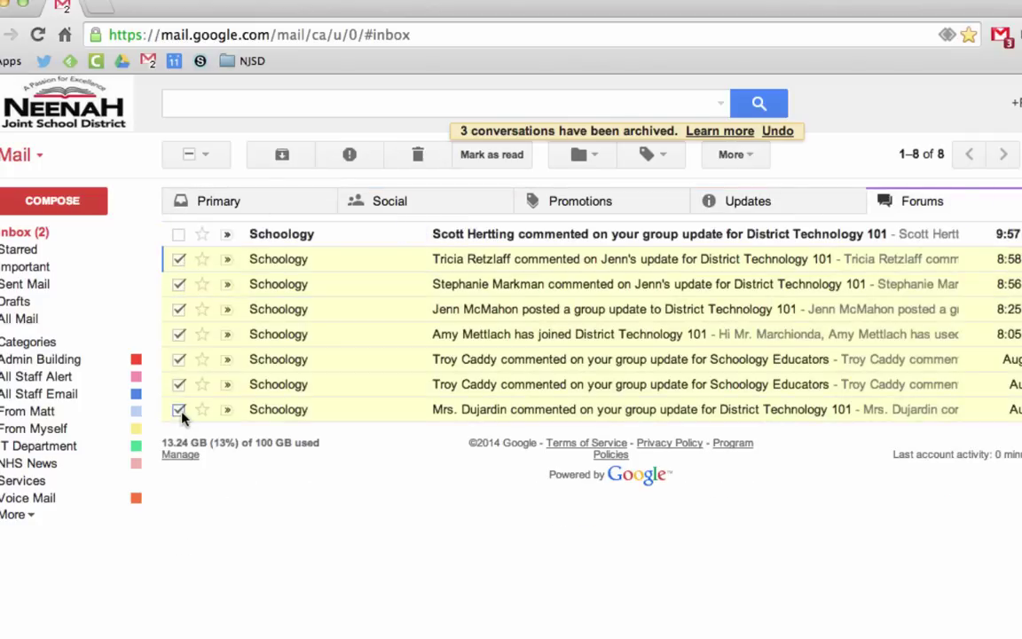
{"action": "left_click", "coordinate": [281, 160]}
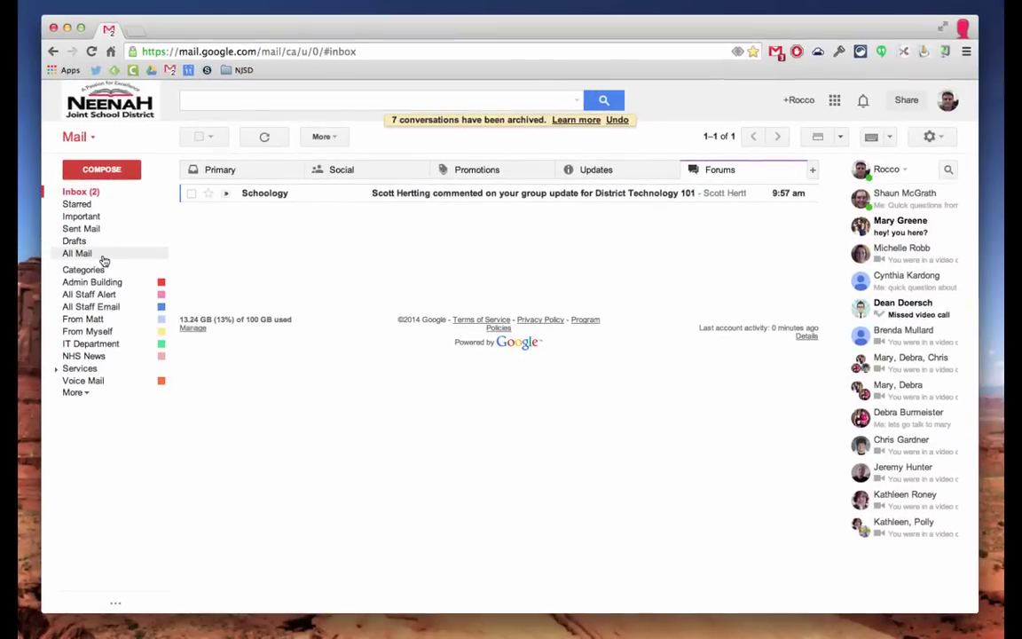
Step: Browse All Mail to confirm archived messages remain, and open the sort options
{"action": "left_click", "coordinate": [103, 257]}
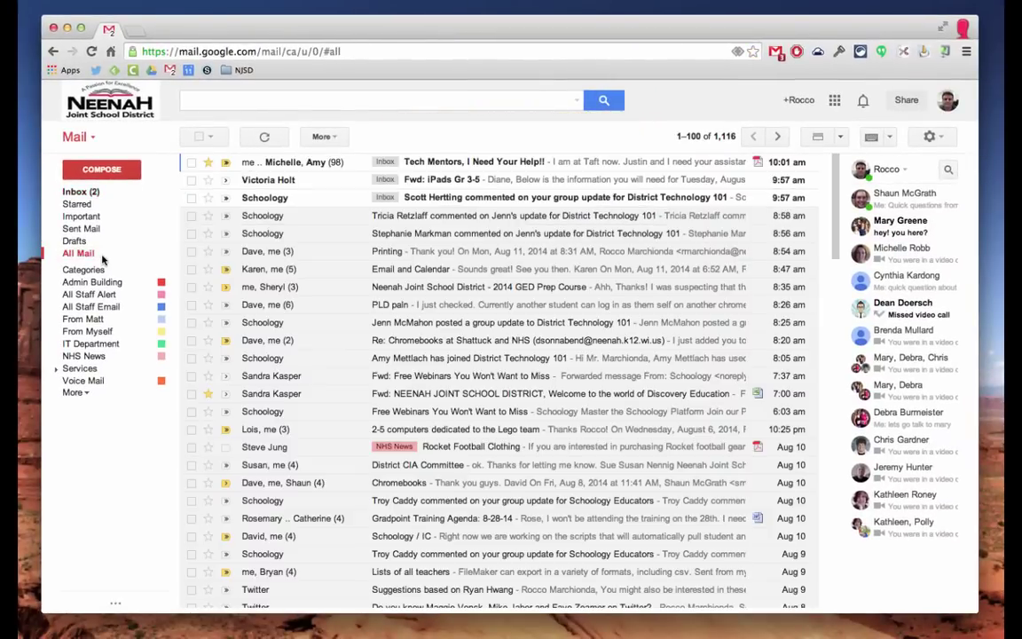
{"action": "scroll", "coordinate": [373, 293], "scroll_direction": "down", "scroll_amount": 15}
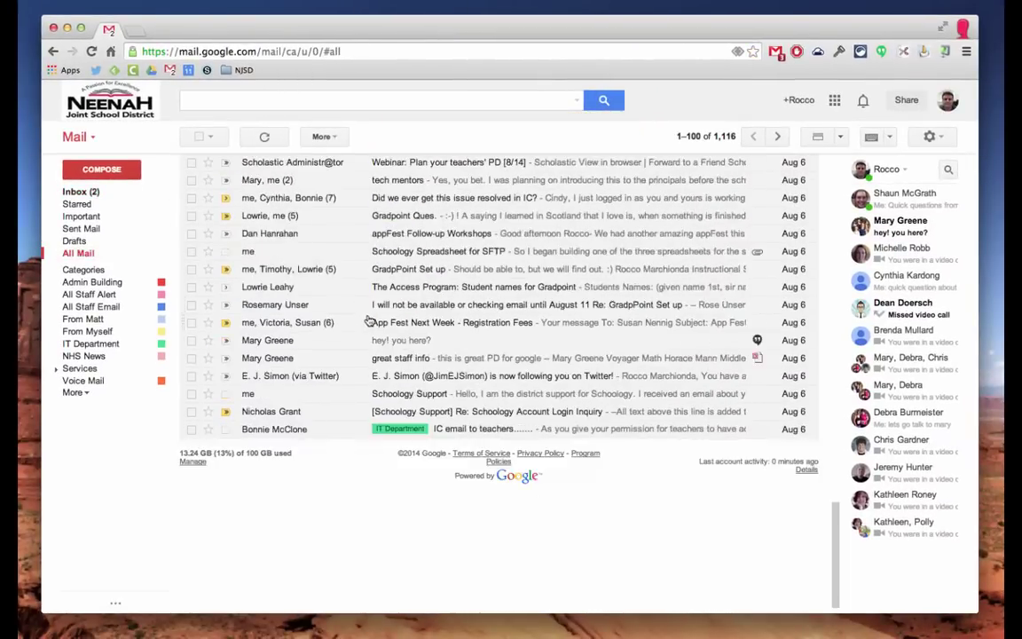
{"action": "scroll", "coordinate": [365, 315], "scroll_direction": "up", "scroll_amount": 15}
{"action": "scroll", "coordinate": [365, 314], "scroll_direction": "down", "scroll_amount": 6}
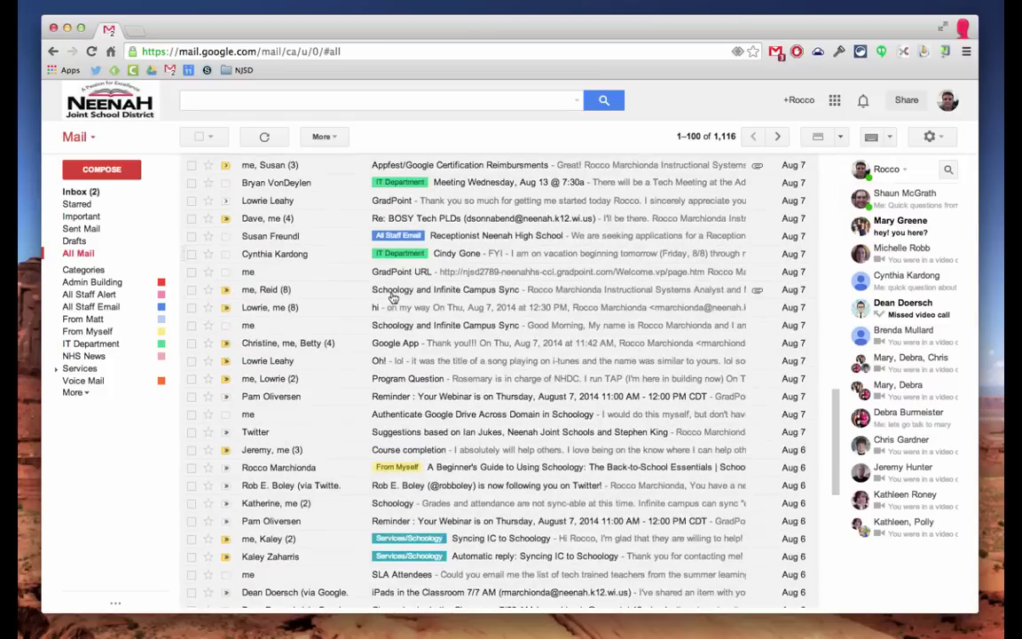
{"action": "left_click", "coordinate": [733, 142]}
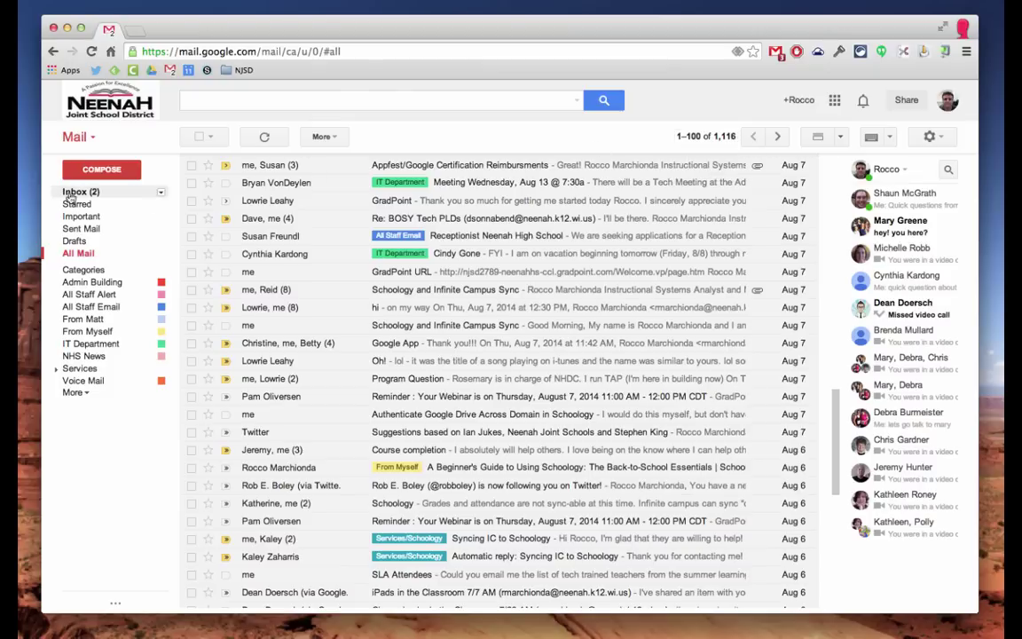
Step: Search the mail for the contact's first name, then clear the search box
{"action": "left_click", "coordinate": [388, 103]}
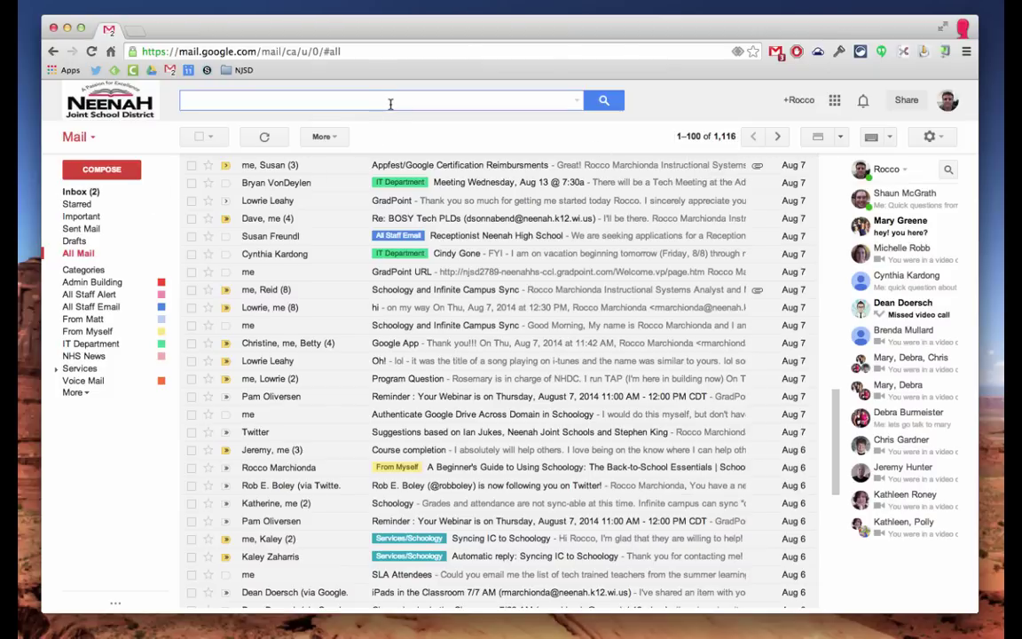
{"action": "type", "text": "brian"}
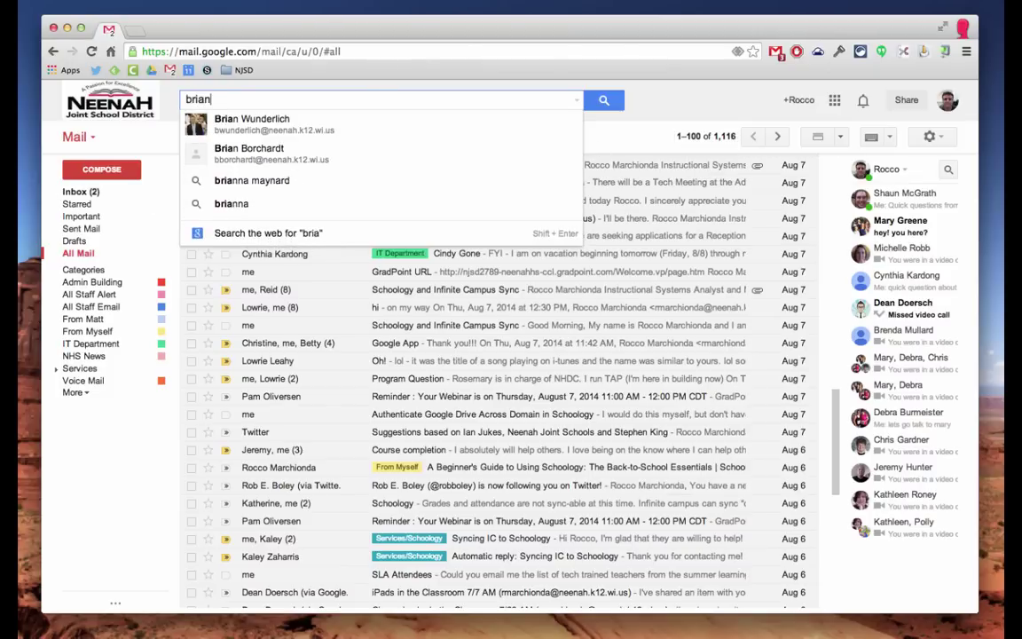
{"action": "key", "text": "Return"}
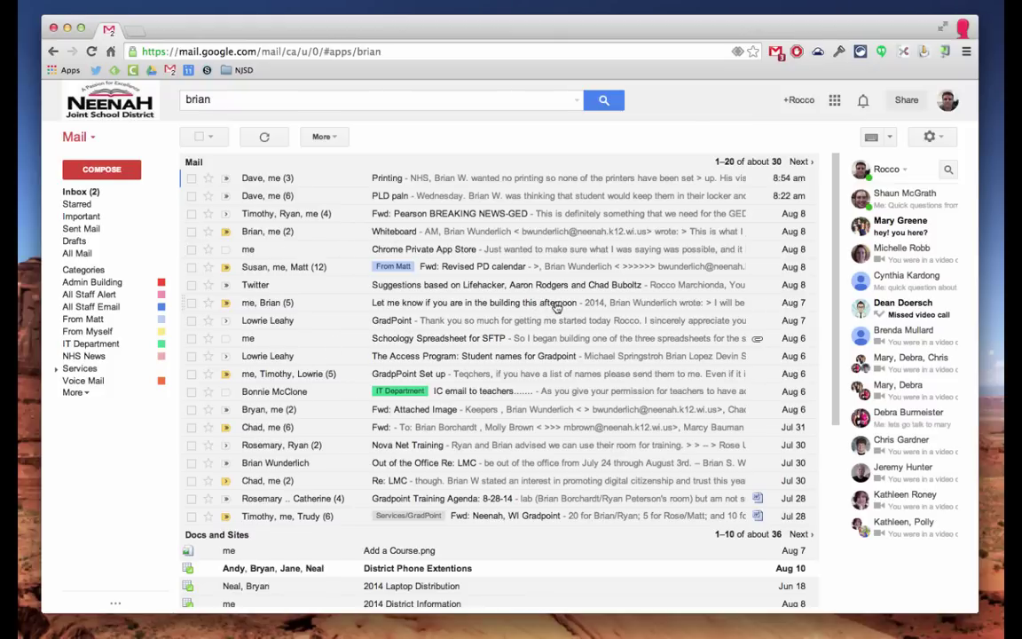
{"action": "left_click_drag", "start_coordinate": [266, 101], "coordinate": [146, 98]}
{"action": "key", "text": "BackSpace"}
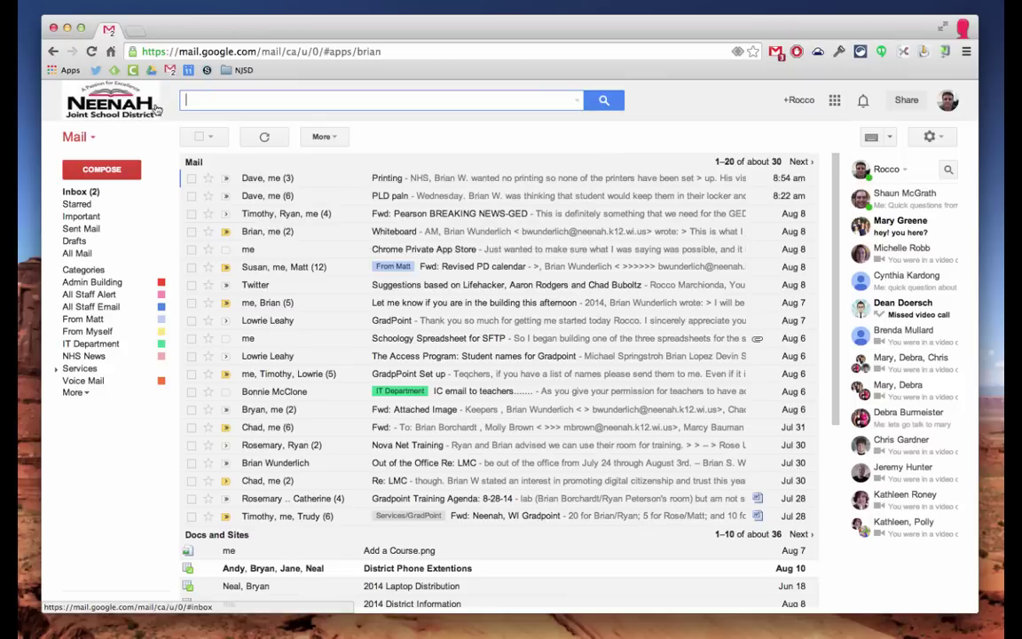
Step: Return to the two-conversation inbox, selecting then deselecting the iPads Gr 3-5 conversation
{"action": "left_click", "coordinate": [79, 192]}
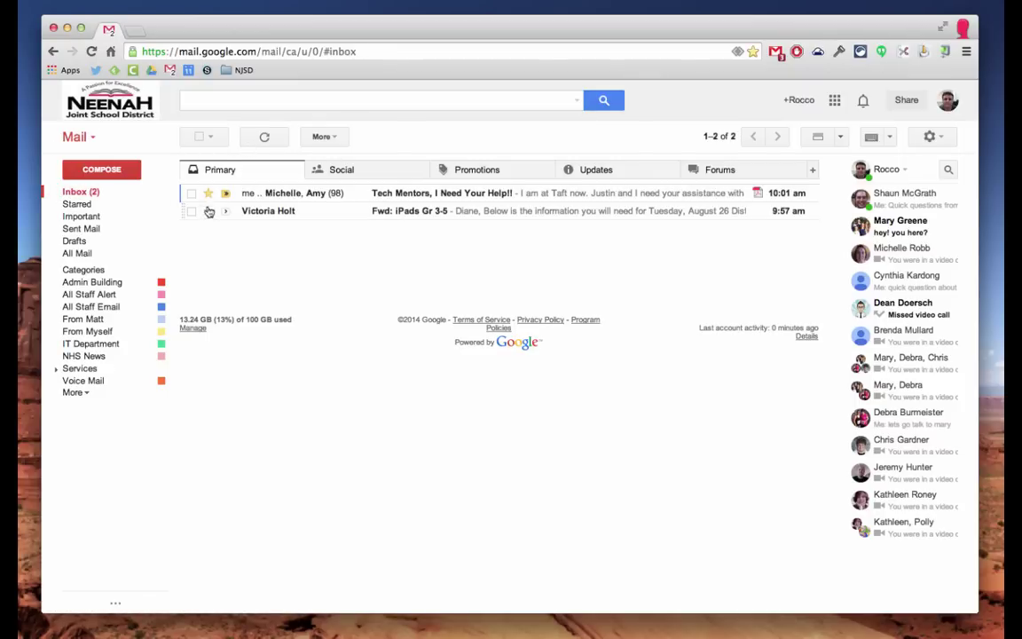
{"action": "left_click", "coordinate": [193, 212]}
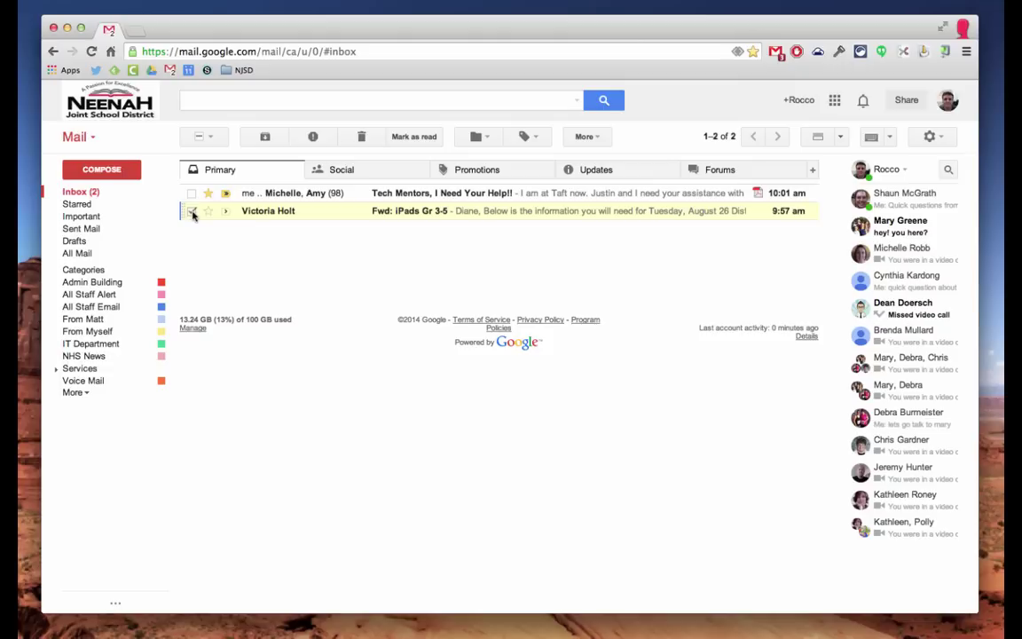
{"action": "left_click", "coordinate": [193, 213]}
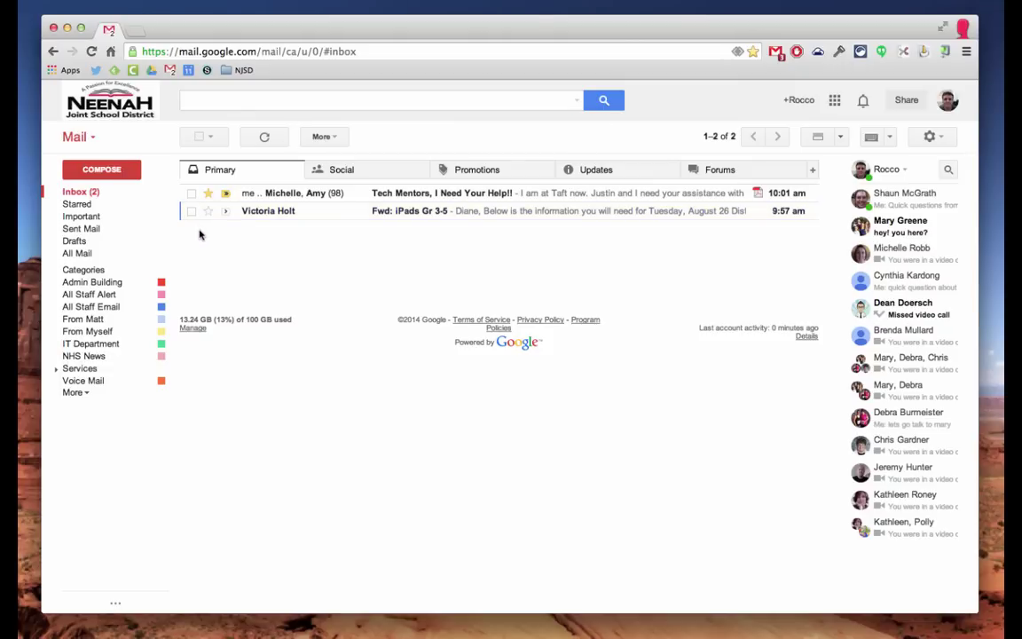